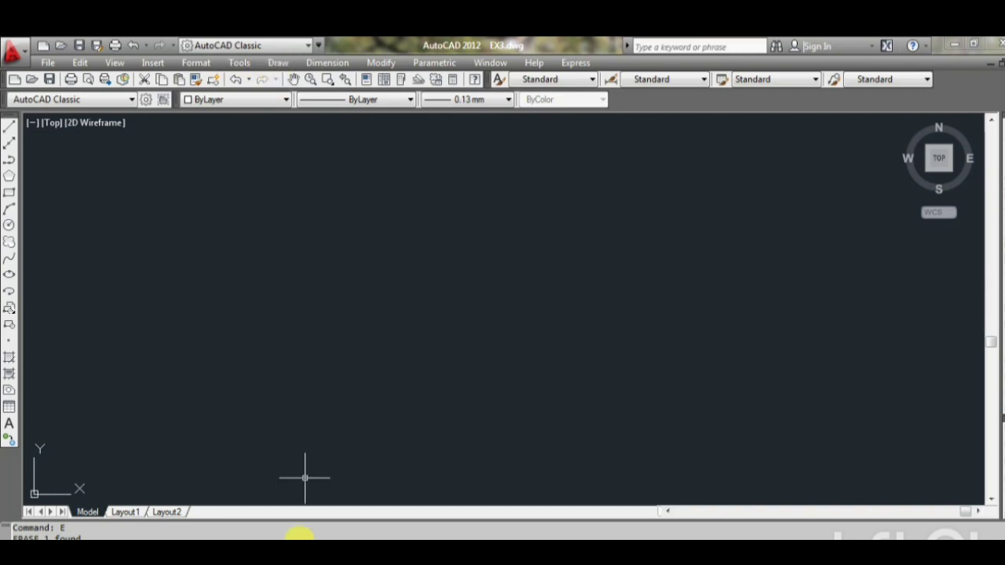
- Draw a 100 by 80 rectangle with RECTANG
text(rec)
key(Return)
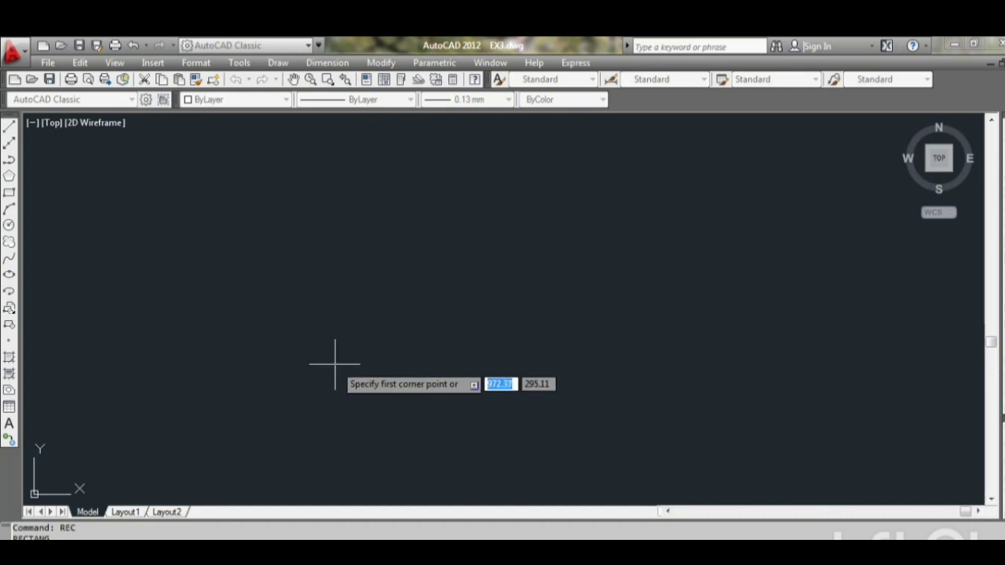
click(335, 364)
text(100)
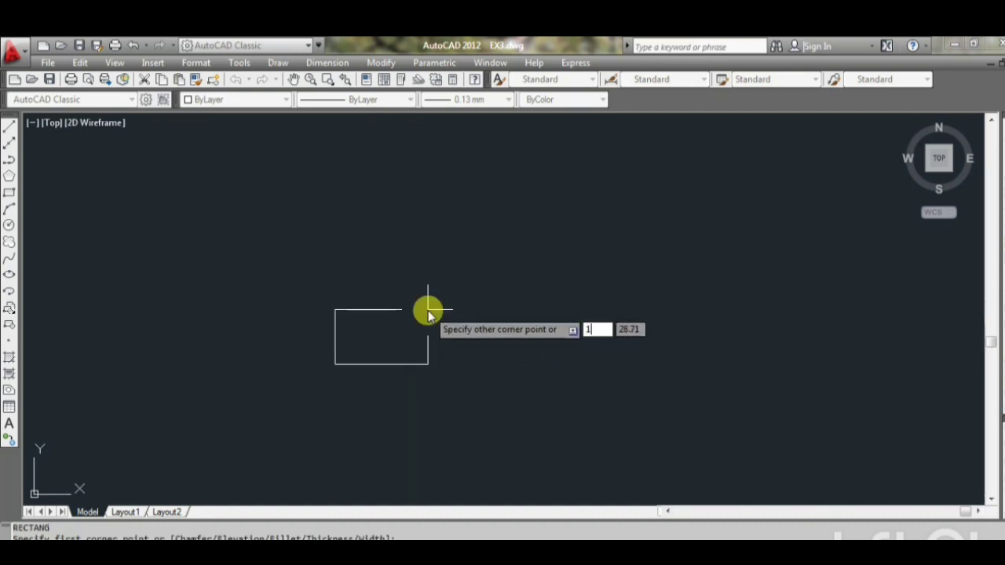
key(Tab)
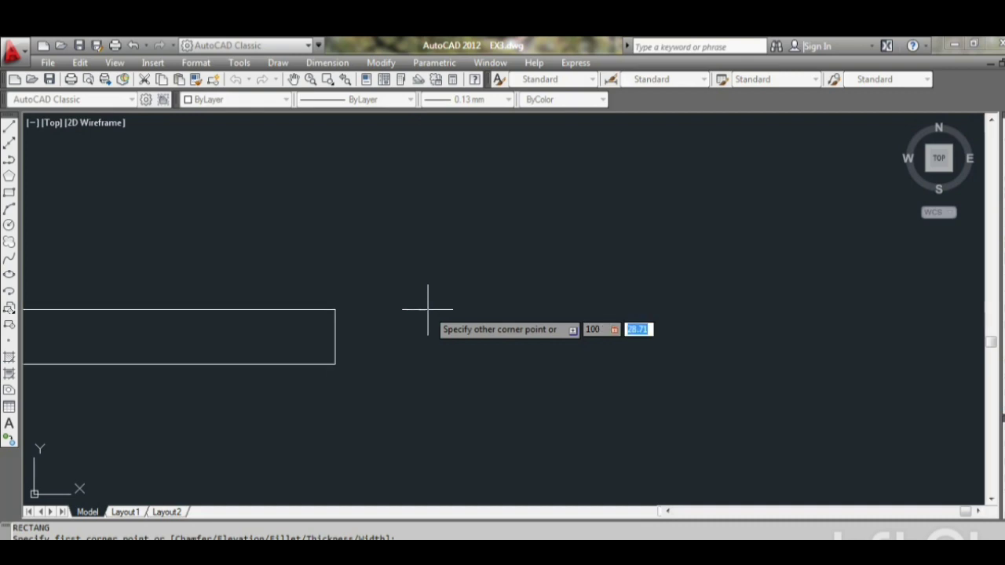
text(80)
key(Return)
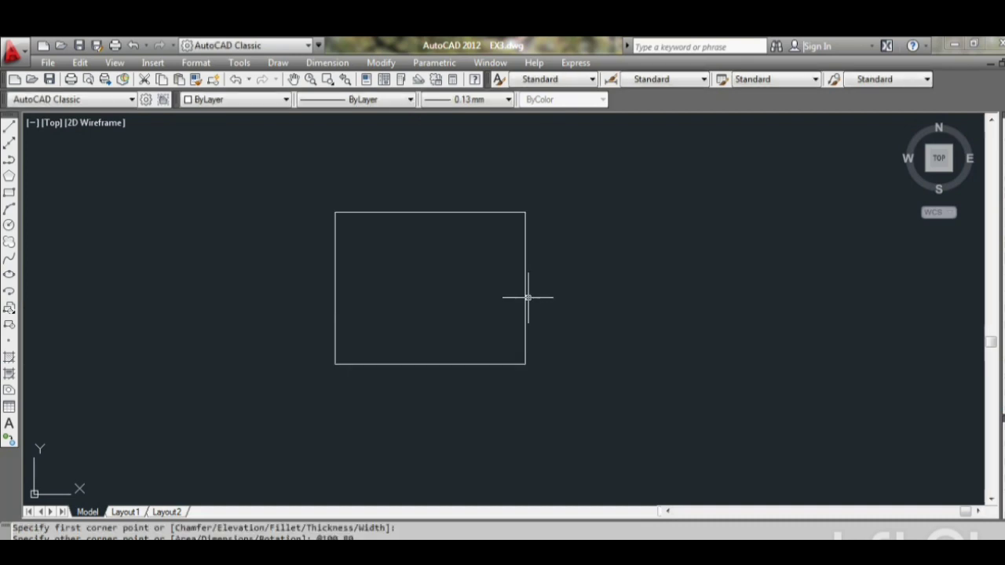
- Zoom All and reframe the view on the rectangle, then start another RECTANG
middle_drag(448, 294, 448, 307)
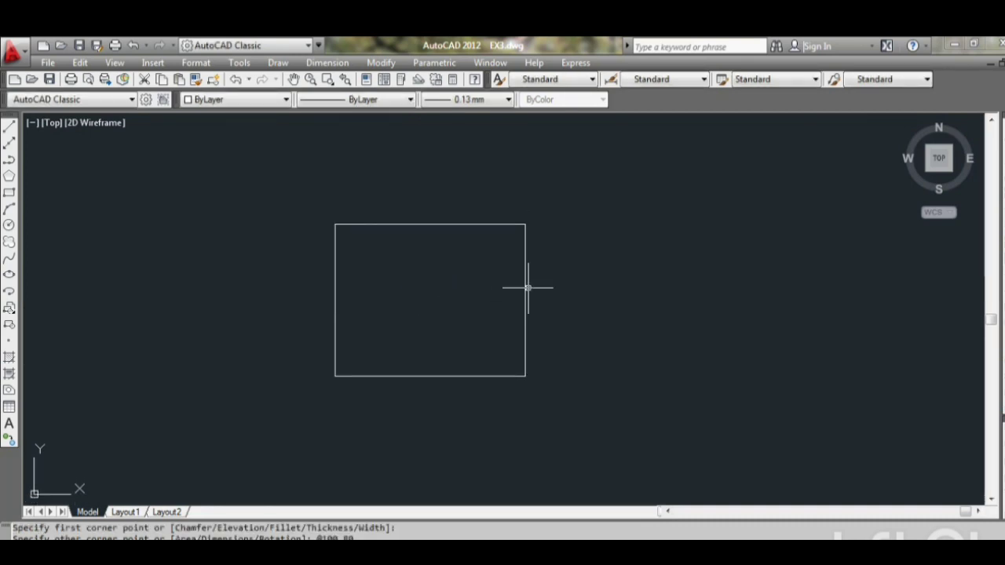
middle_drag(465, 269, 465, 268)
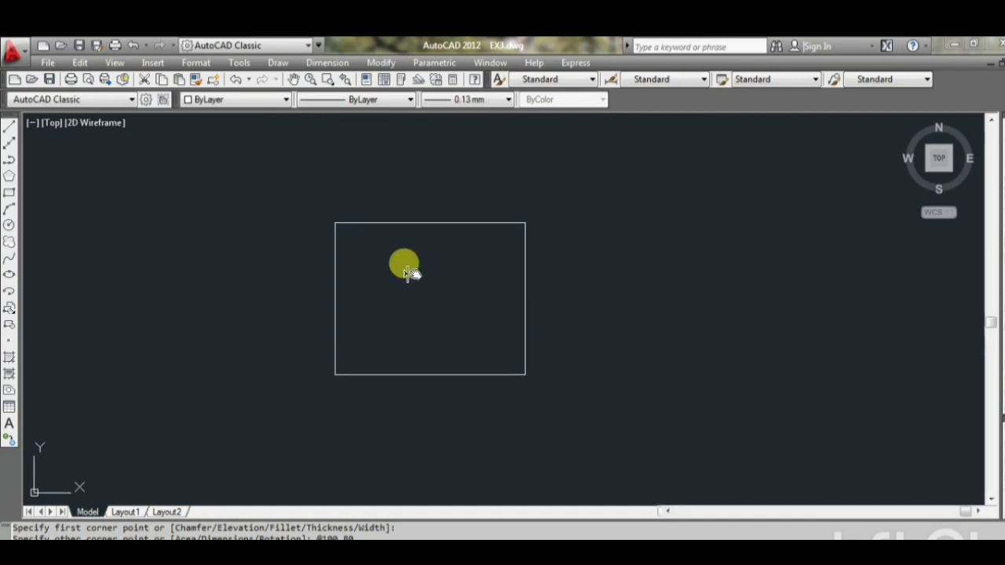
text(z)
key(Return)
text(a scale factor (nX or nXP), or)
key(Return)
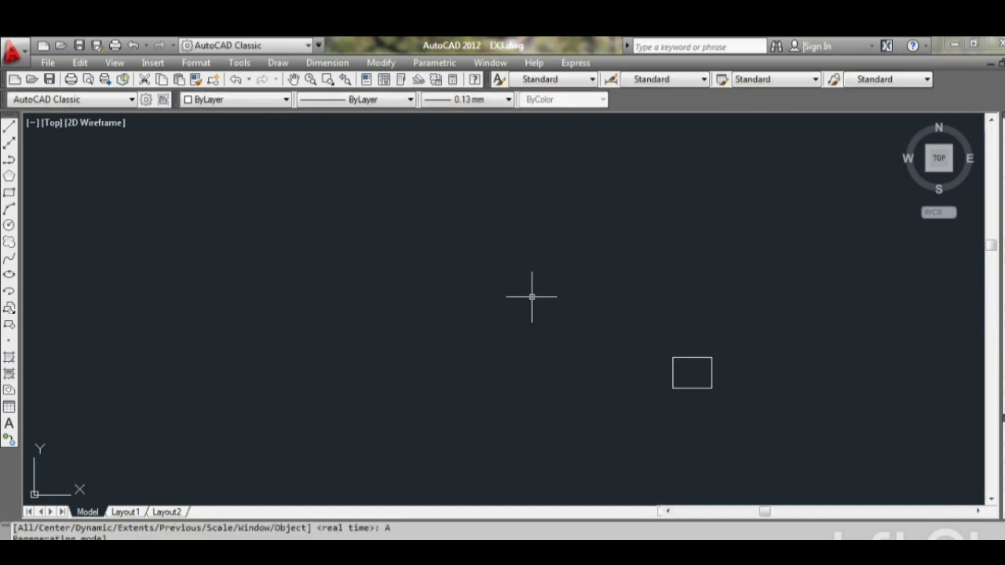
mouse_move(625, 350)
middle_down()
mouse_move(399, 294)
mouse_move(276, 193)
mouse_move(256, 217)
mouse_move(236, 215)
middle_up()
scroll(440, 315, up, 4)
scroll(257, 218, up, 1)
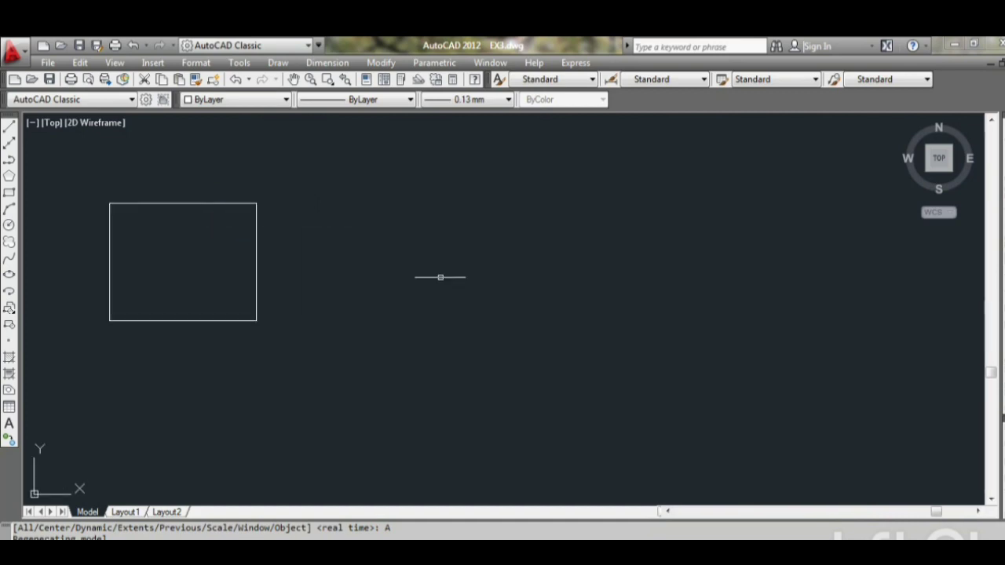
text(rec)
key(Return)
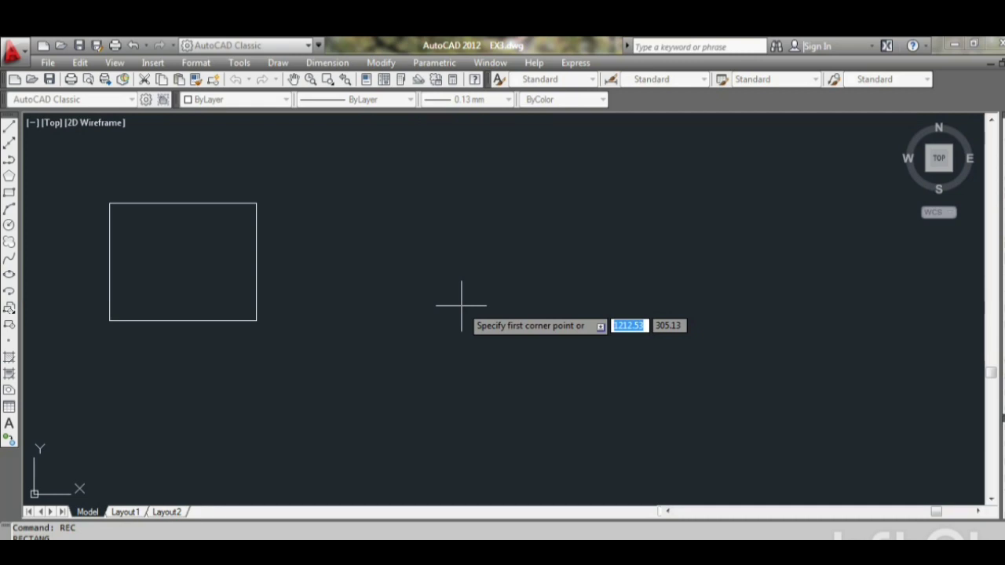
- Set the rectangle chamfer distances to 10 and 10
text(c)
key(Return)
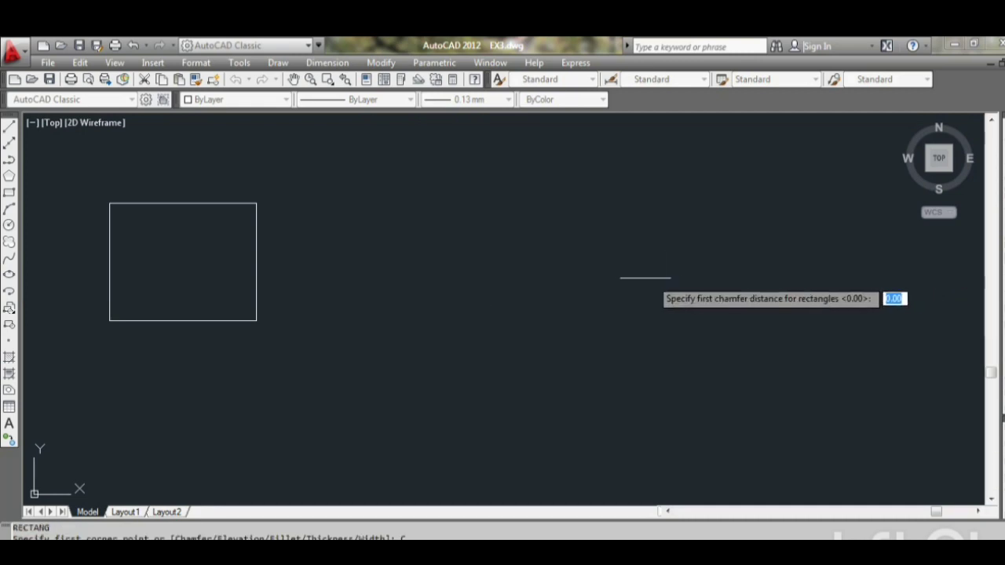
text(10)
key(Return)
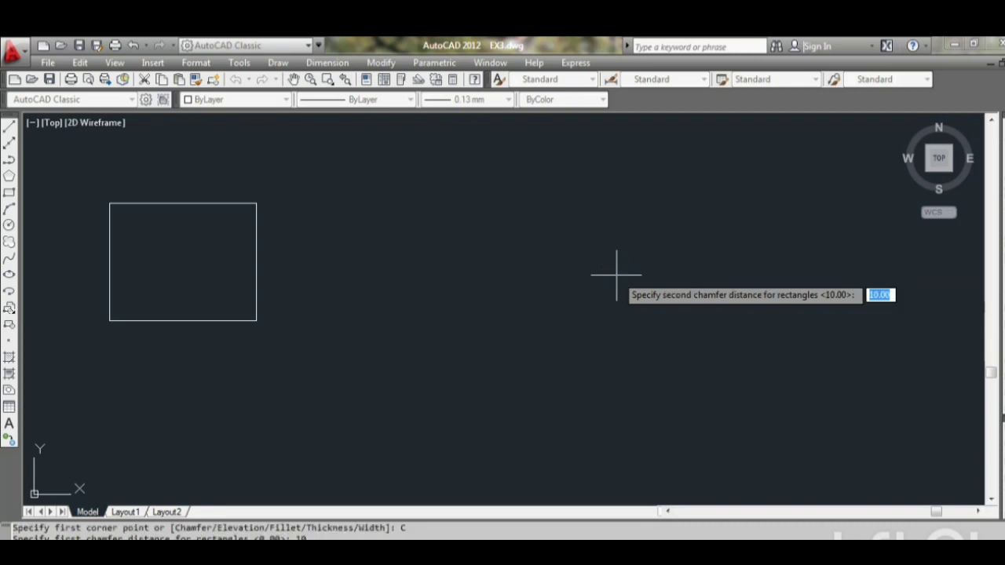
text(10)
key(Return)
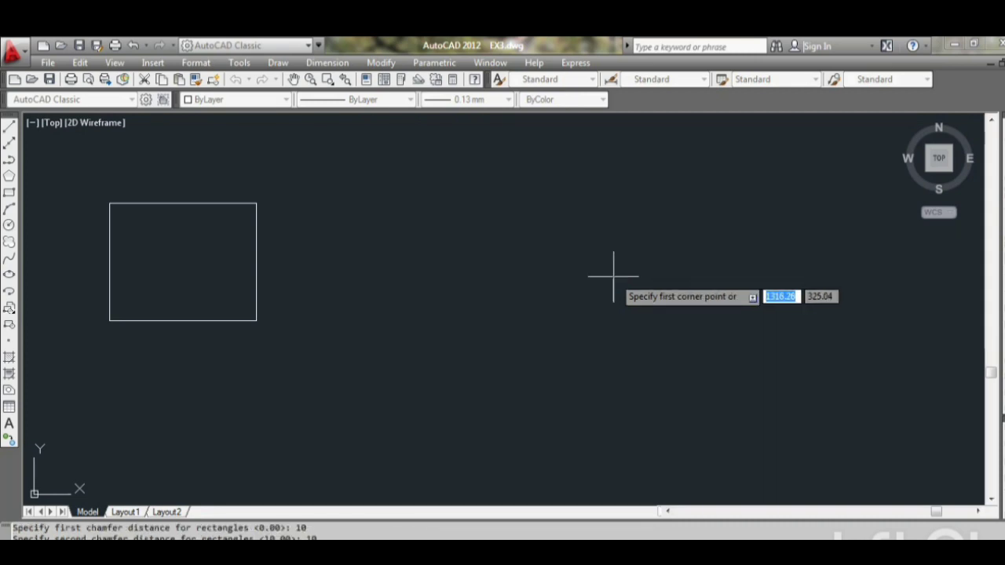
- Draw a small 20-unit test rectangle, then window-select and erase it
click(578, 287)
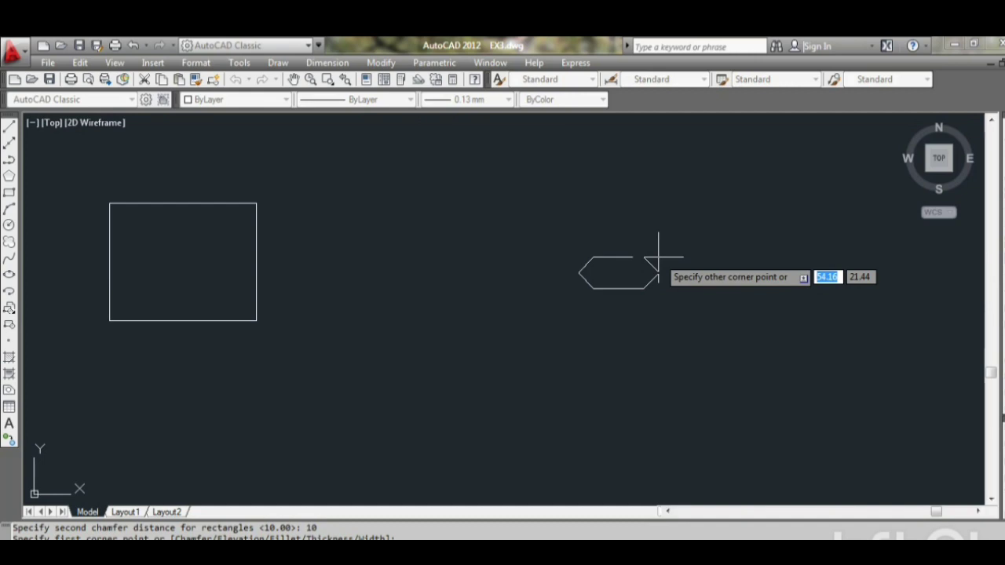
text(2)
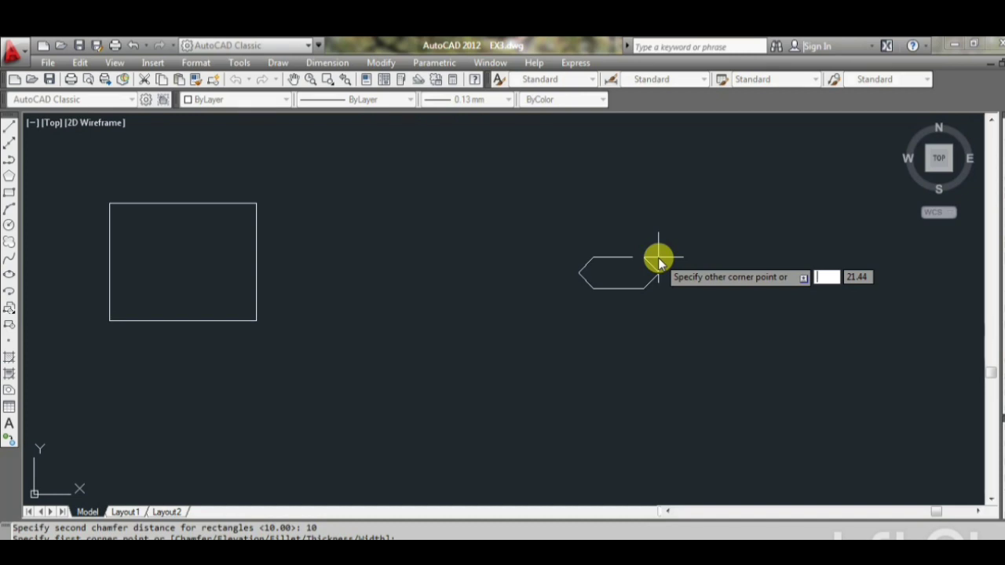
text(0)
key(Return)
scroll(583, 287, up, 2)
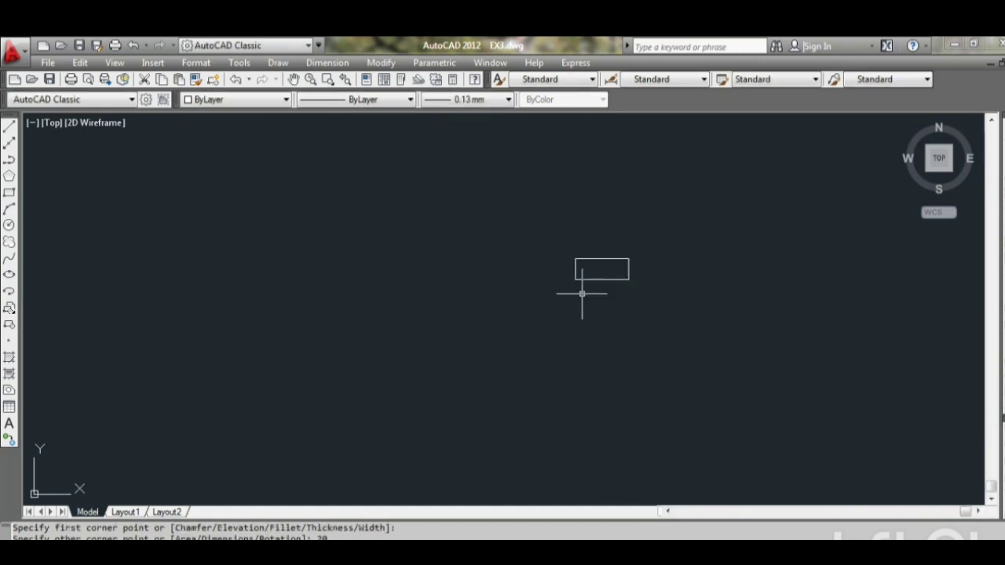
scroll(609, 271, up, 3)
click(506, 211)
click(699, 344)
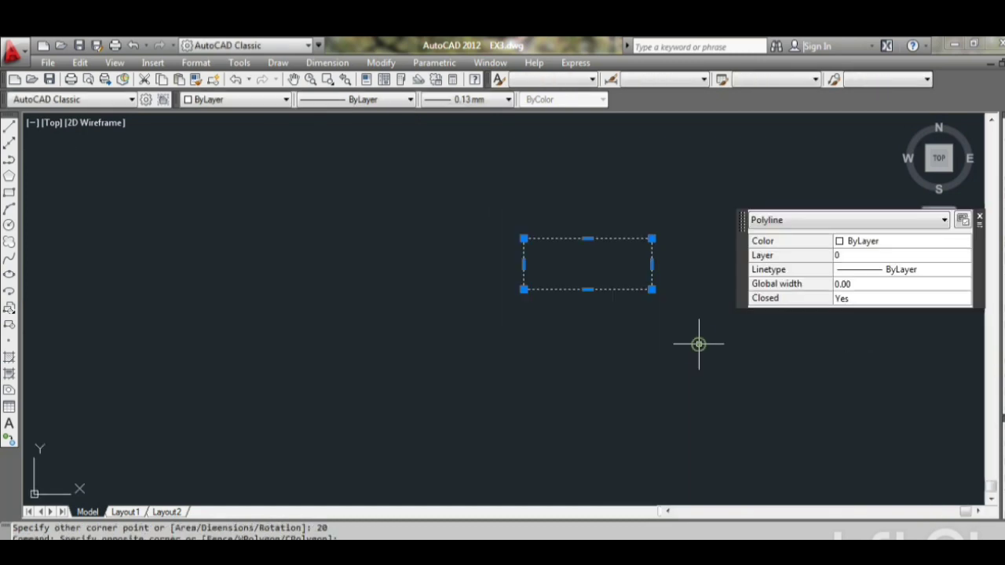
text(e)
key(Return)
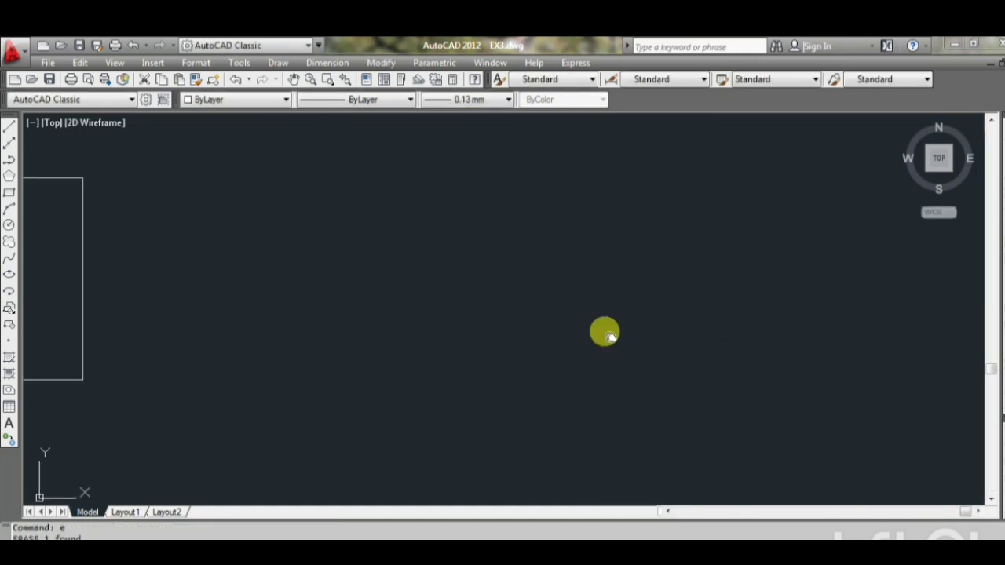
middle_drag(604, 332, 633, 336)
scroll(634, 337, down, 3)
text(re)
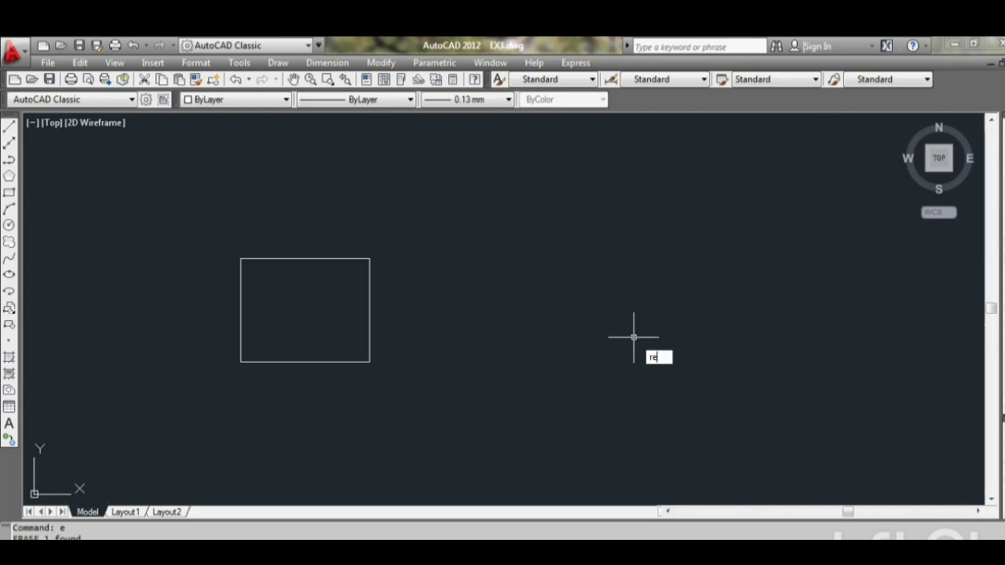
- Draw a 100 by 80 rectangle with 10 by 10 chamfered corners
text(c)
key(Return)
text(c)
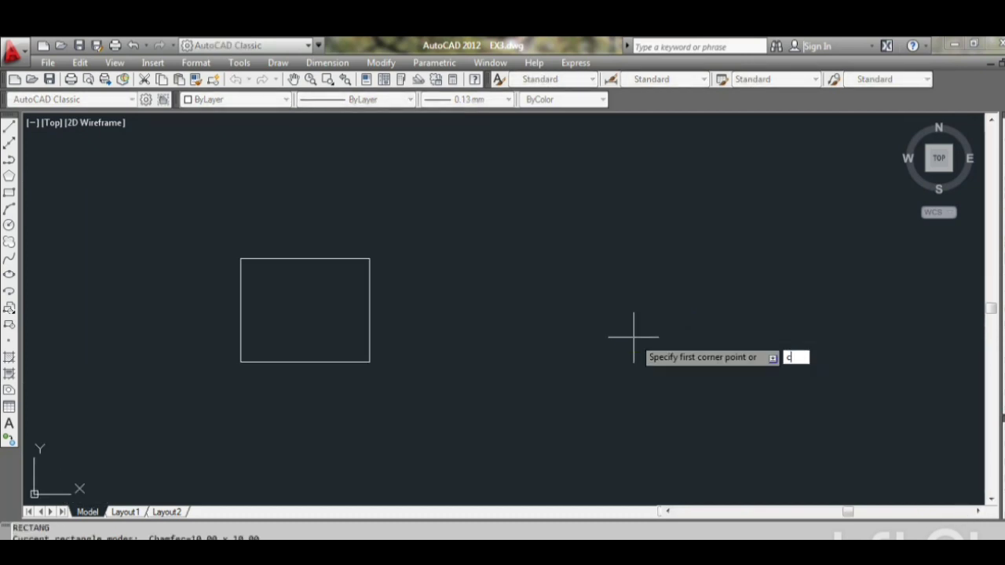
key(Return)
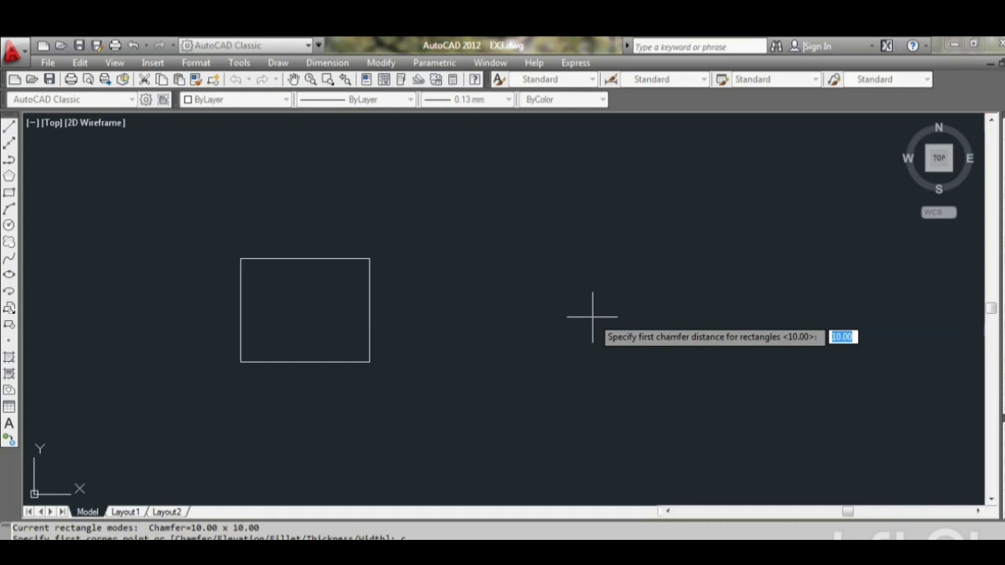
key(Return)
key(Return)
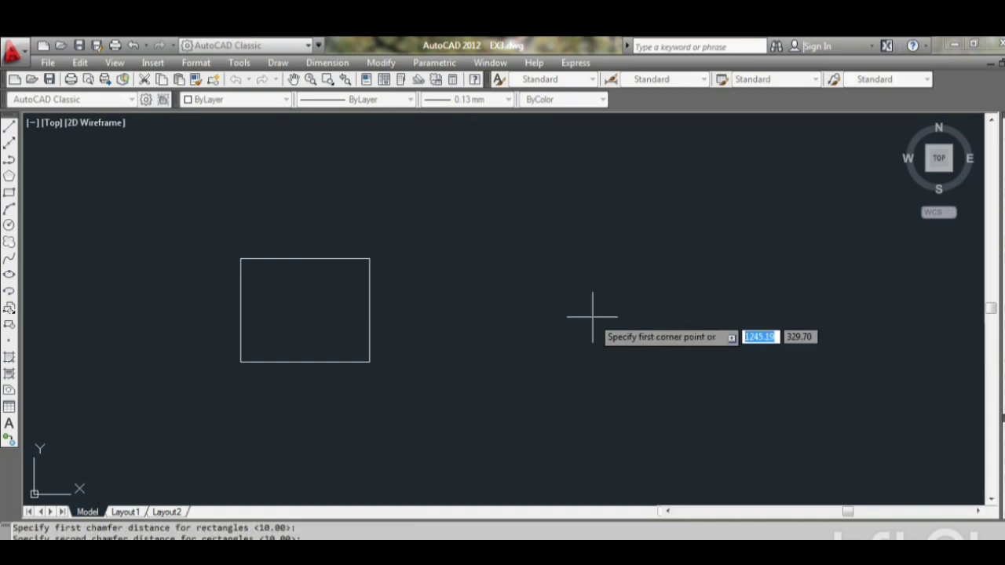
click(588, 318)
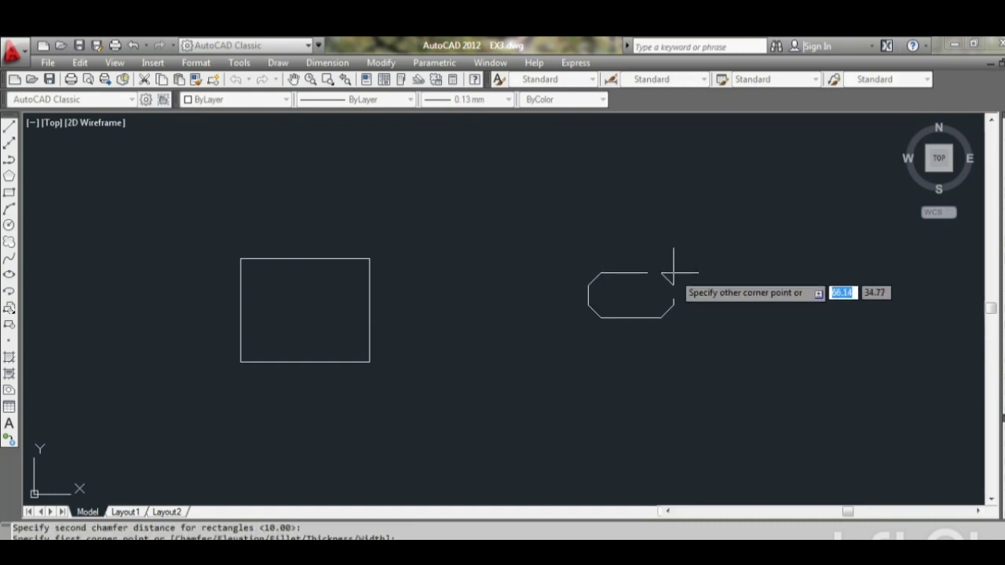
text(100)
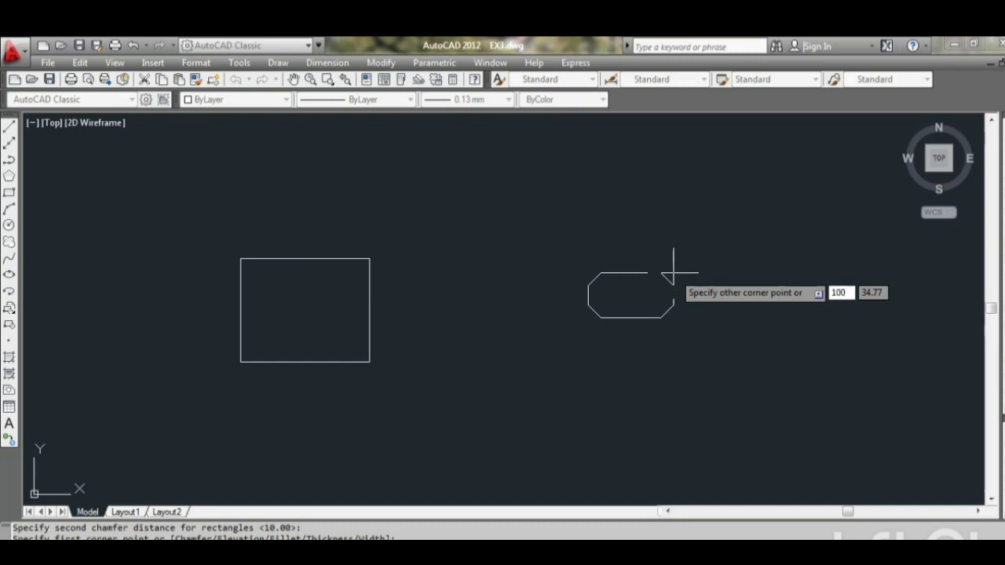
key(Tab)
text(80)
key(Return)
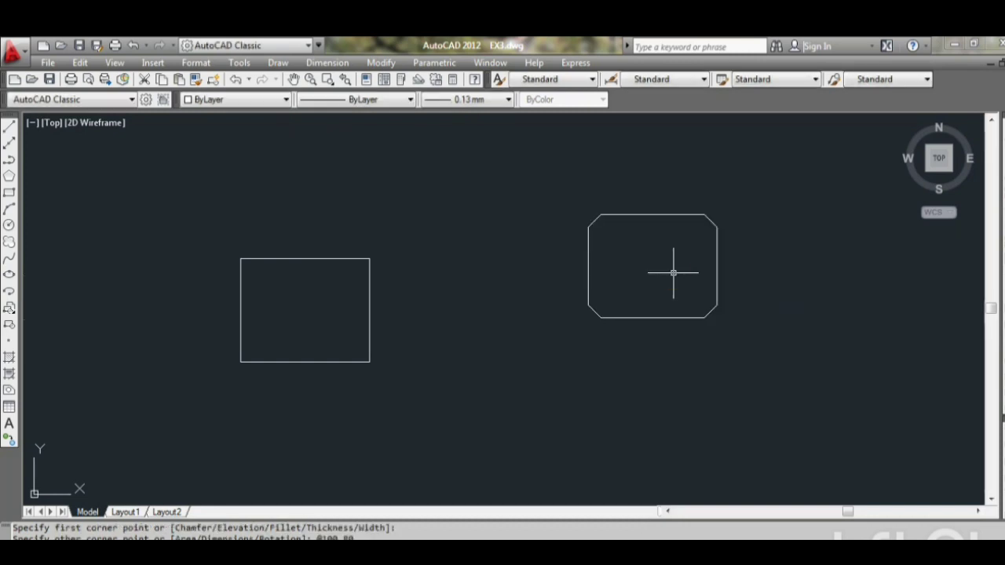
- Pan the view left and start another rectangle
mouse_move(684, 253)
middle_down()
mouse_move(444, 270)
mouse_move(352, 217)
mouse_move(298, 241)
middle_up()
scroll(449, 269, up, 1)
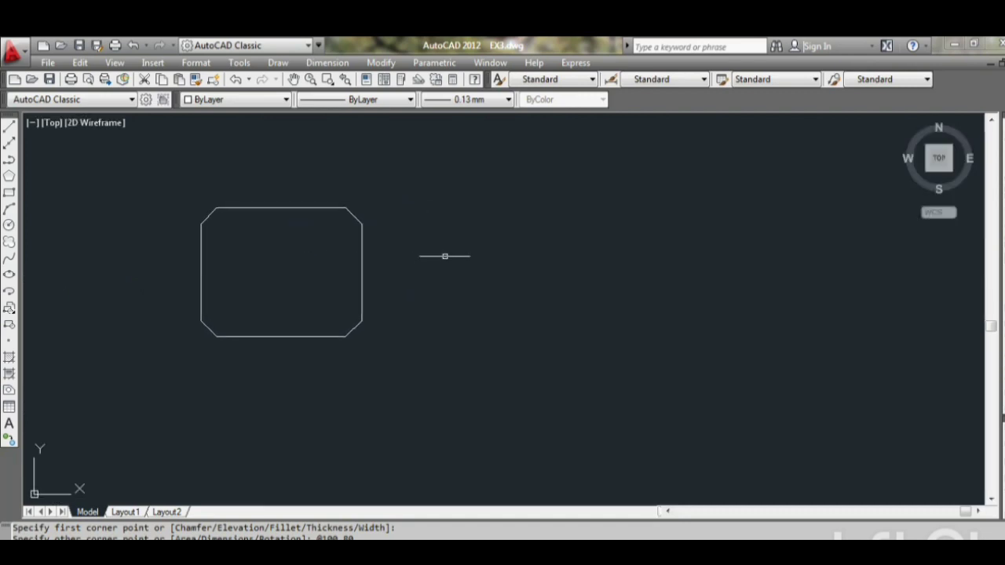
click(484, 278)
text(rec)
key(Return)
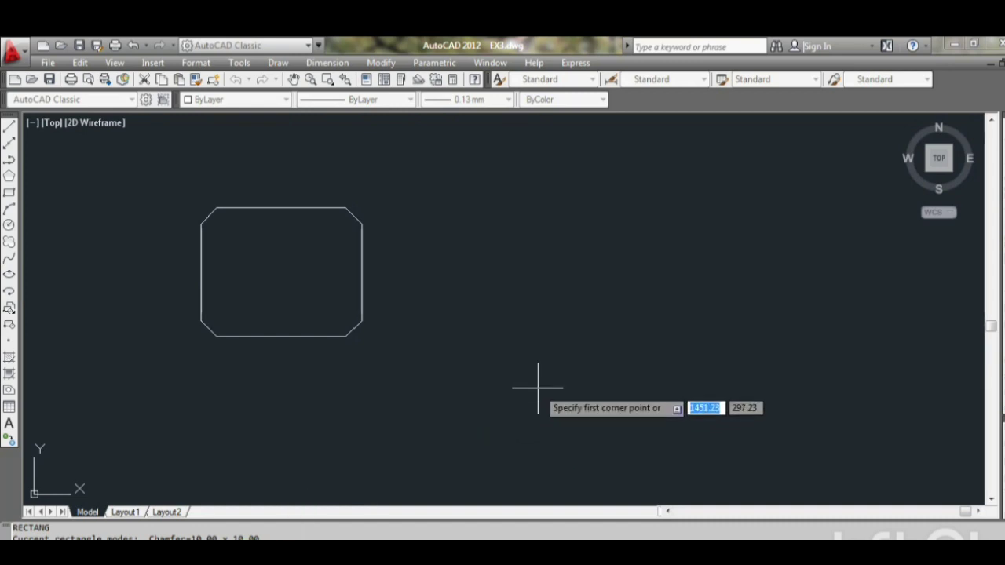
- Set a fillet radius of 10 and draw a 100 by 80 rounded rectangle
text(f)
key(Return)
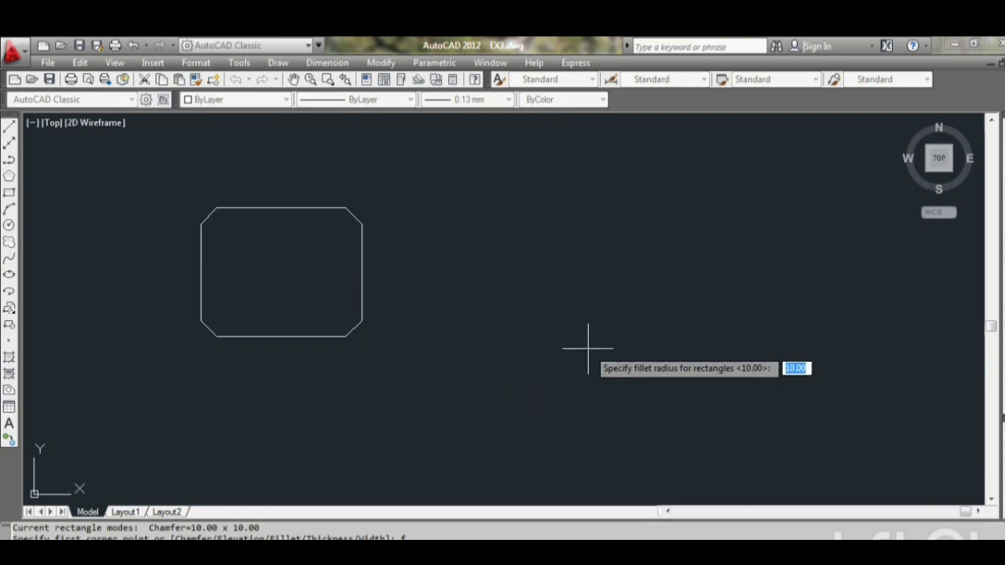
text(20)
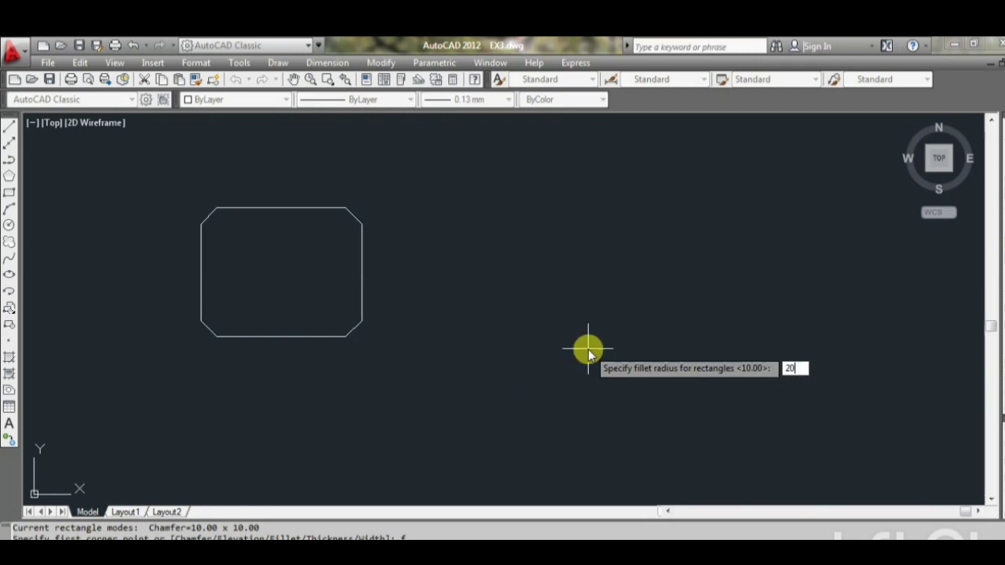
text(10)
key(Return)
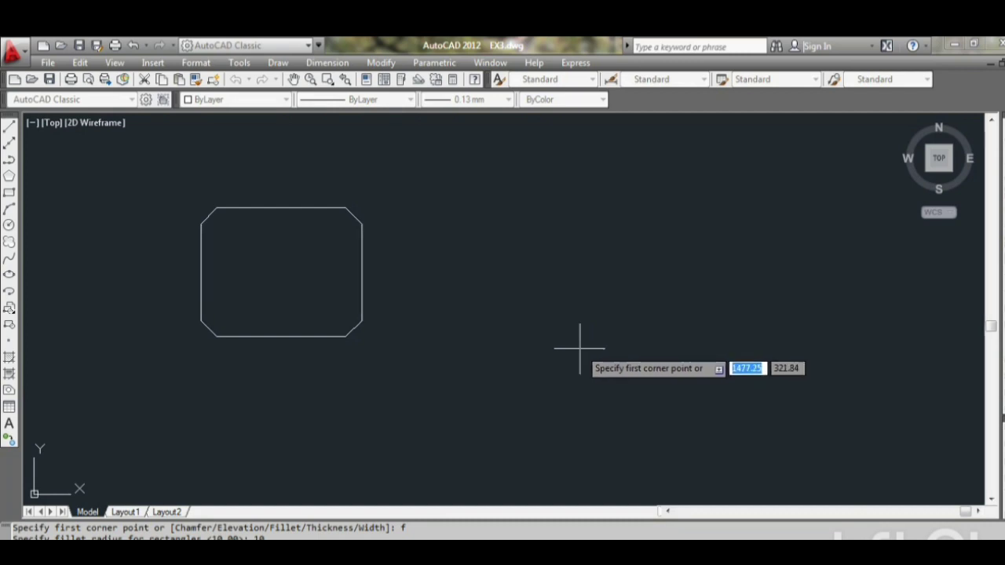
click(589, 348)
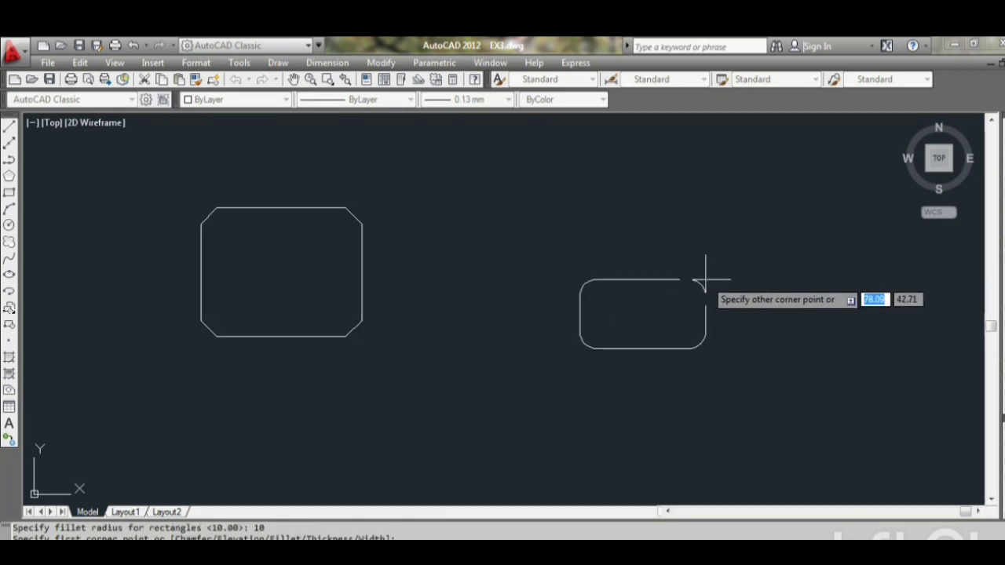
text(100)
key(Tab)
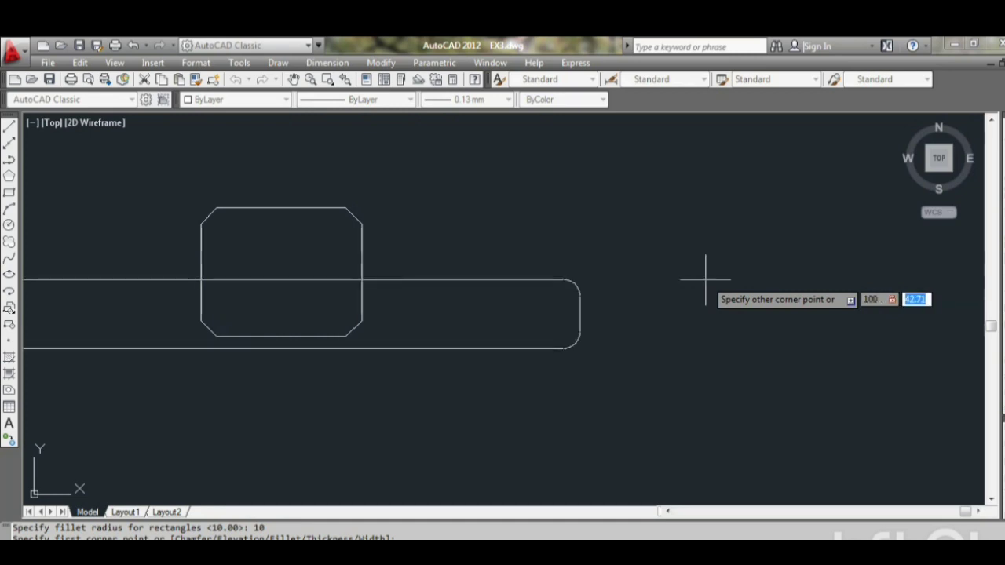
text(80)
key(Return)
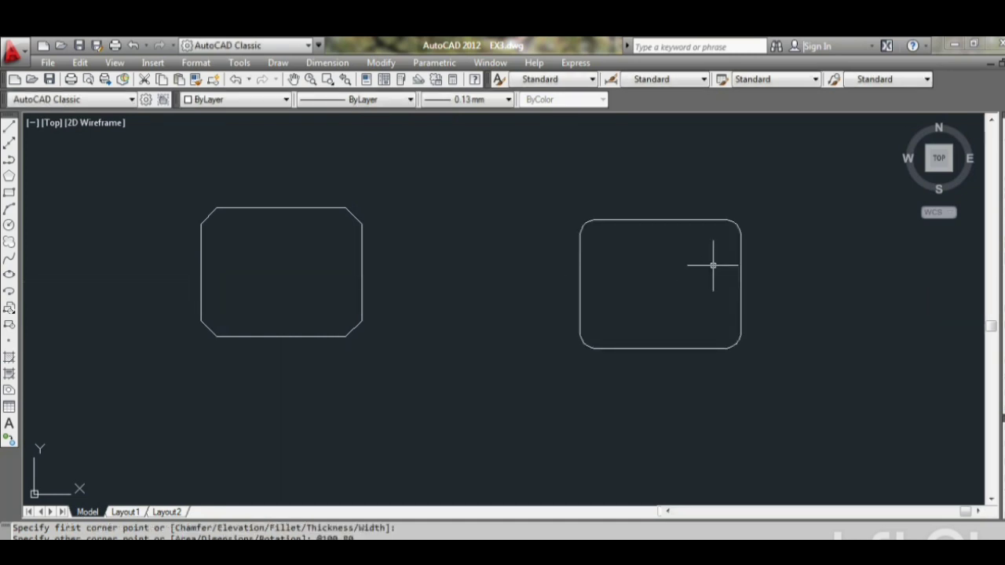
- Pan the view left and start a new rectangle
middle_drag(713, 266, 377, 243)
scroll(487, 256, down, 3)
scroll(485, 253, up, 1)
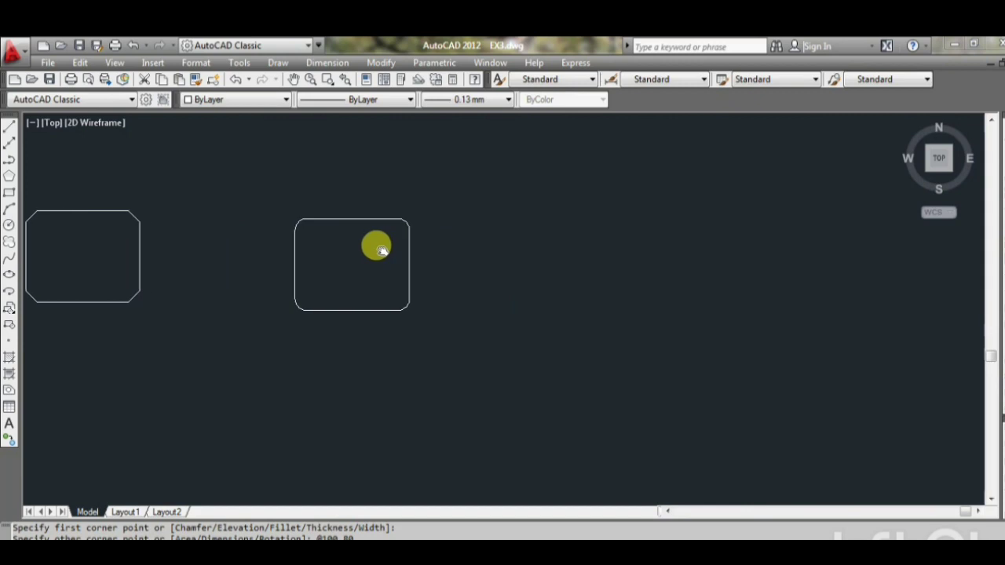
click(545, 325)
key(Return)
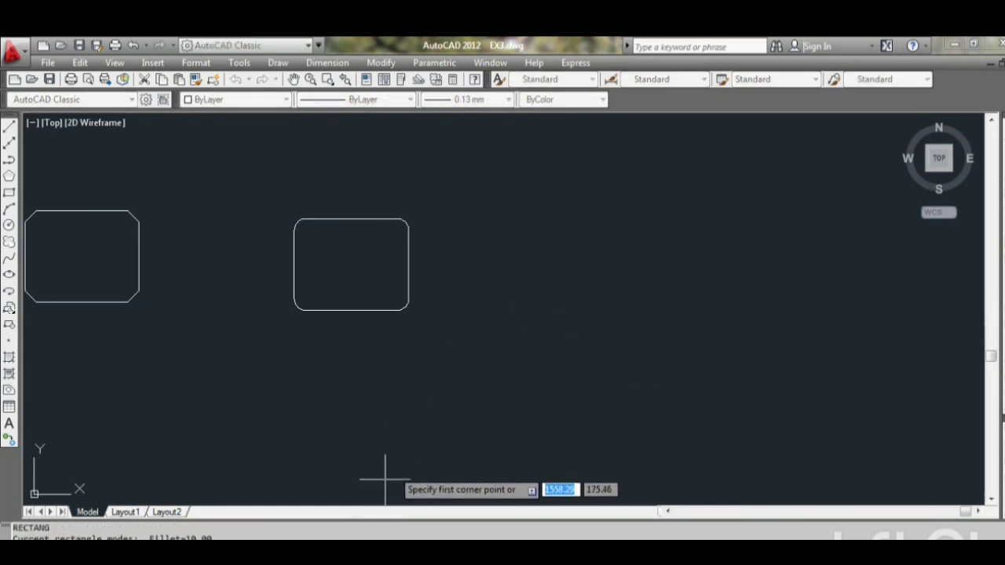
- Set the rectangle thickness to 5
click(376, 531)
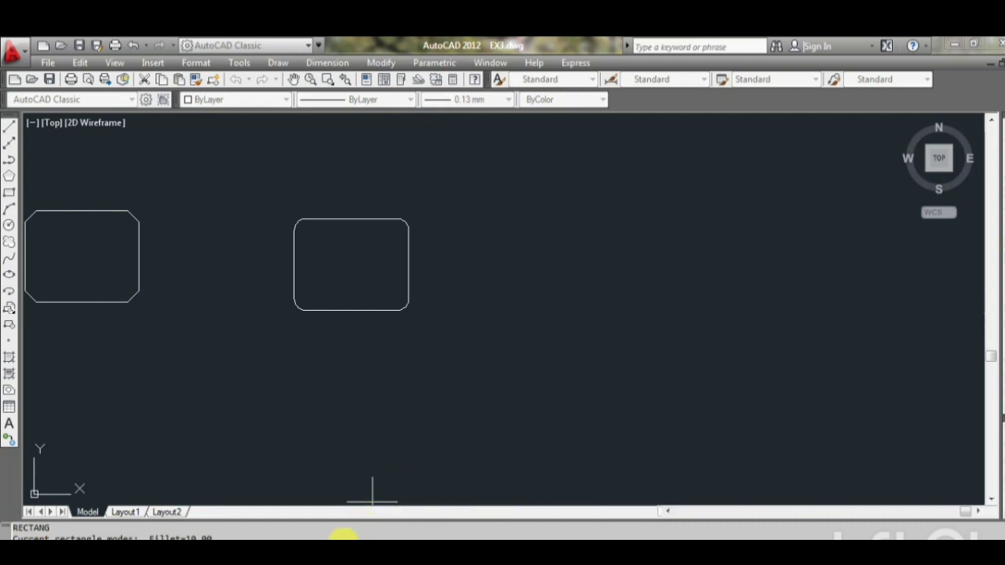
text(t)
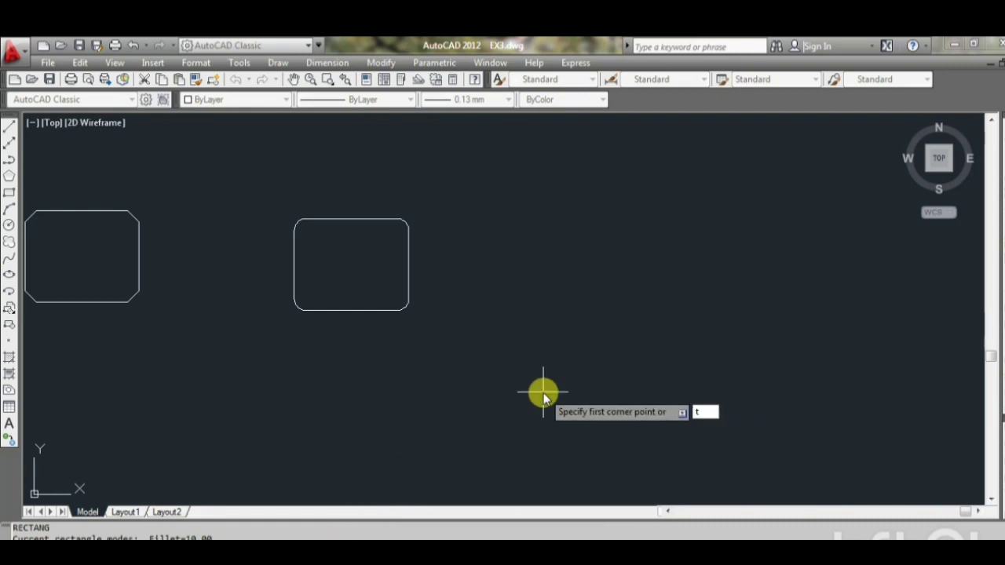
key(Return)
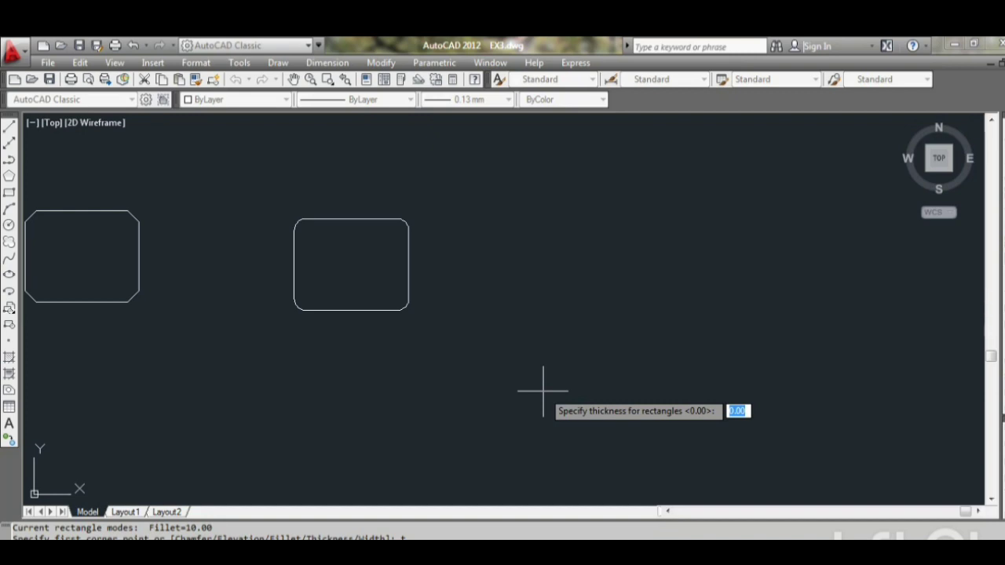
text(5)
key(Return)
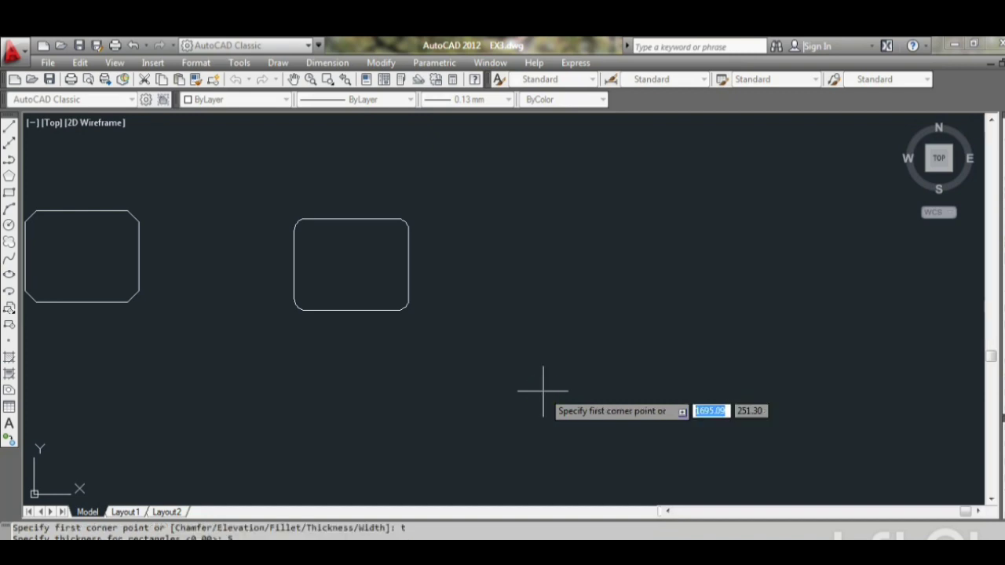
- Draw the 100 by 80 thick rectangle beside the others and frame all three
click(557, 374)
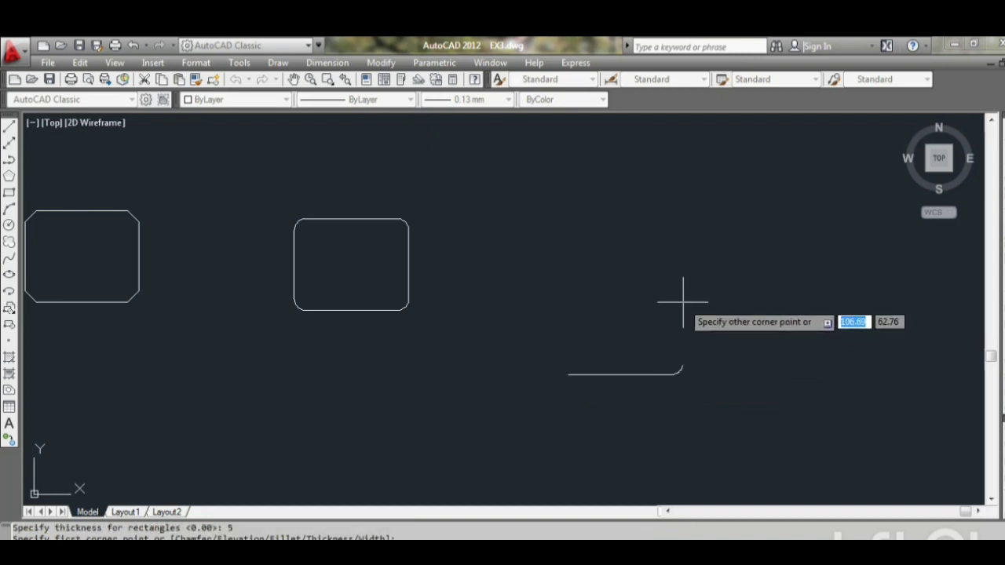
text(100)
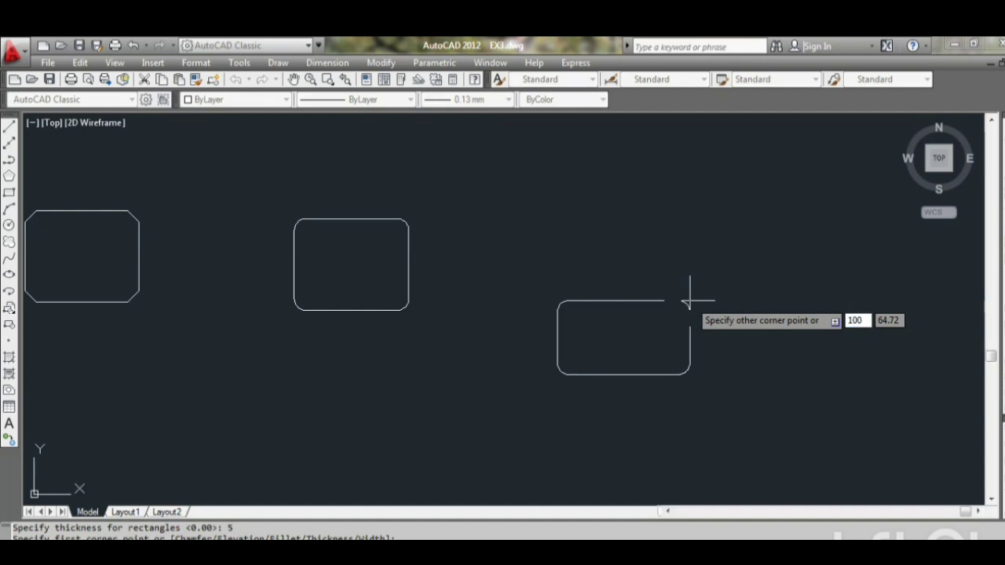
key(Tab)
text(80)
key(Return)
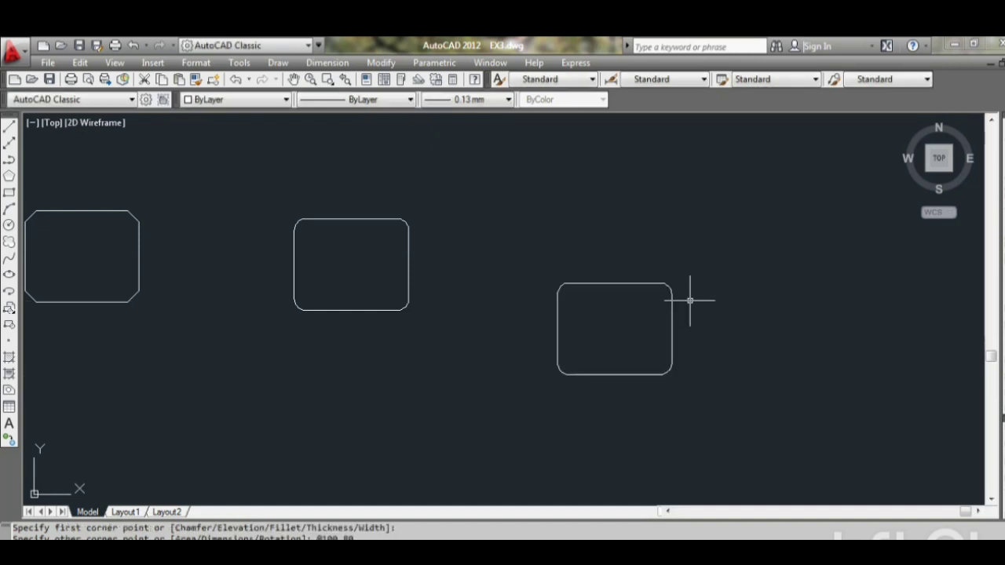
scroll(641, 315, up, 4)
mouse_move(641, 315)
middle_down()
mouse_move(610, 256)
mouse_move(534, 270)
middle_up()
scroll(616, 258, down, 4)
text(rec)
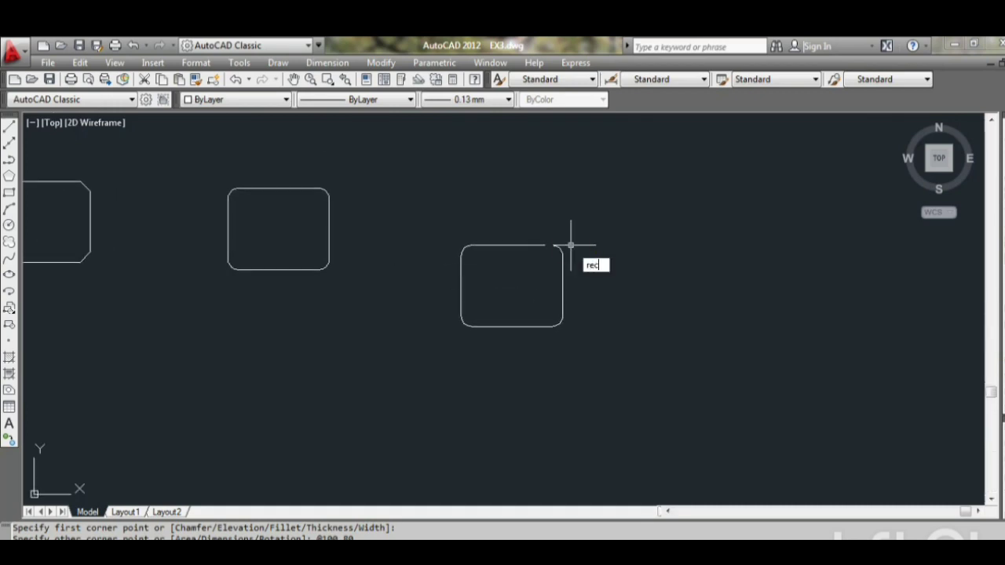
key(Return)
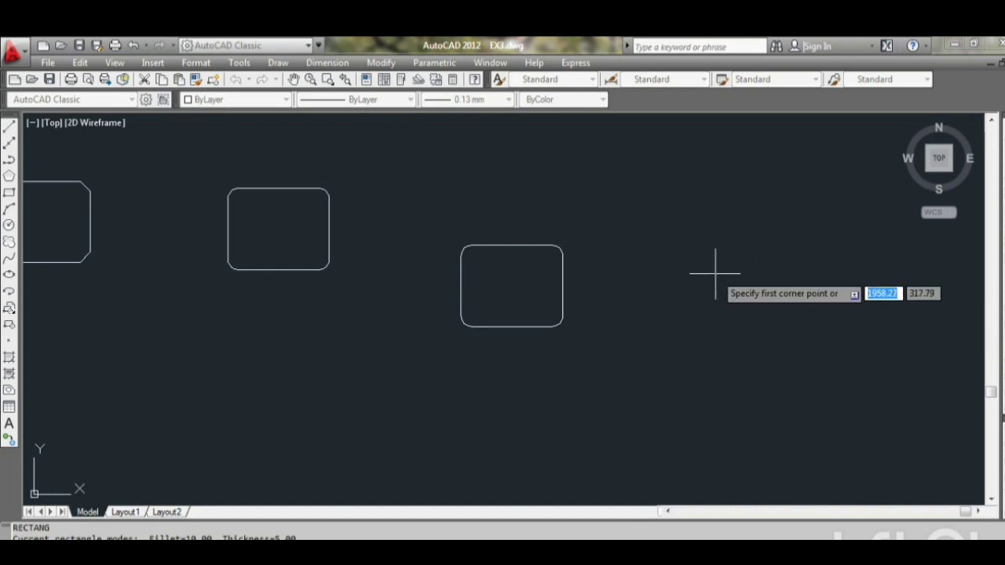
- Reset fillet radius to 0 and draw a long sharp rectangle off the third one's right side
text(f)
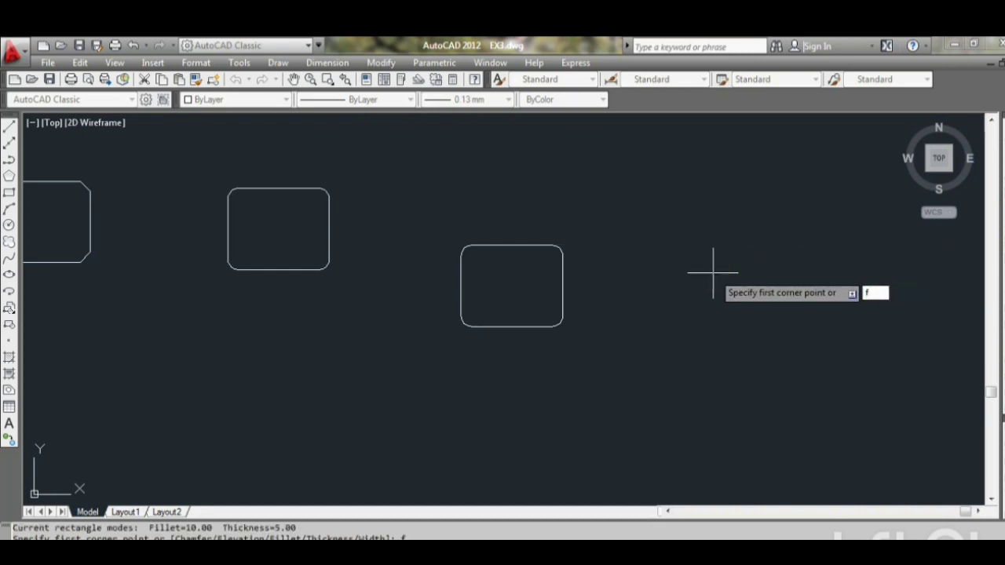
key(Return)
text(0)
key(Return)
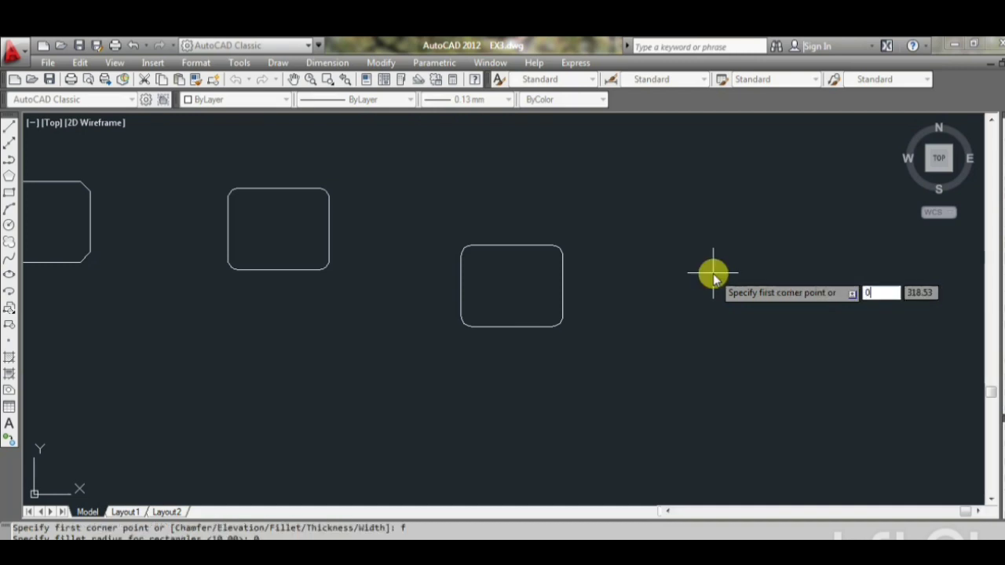
key(Return)
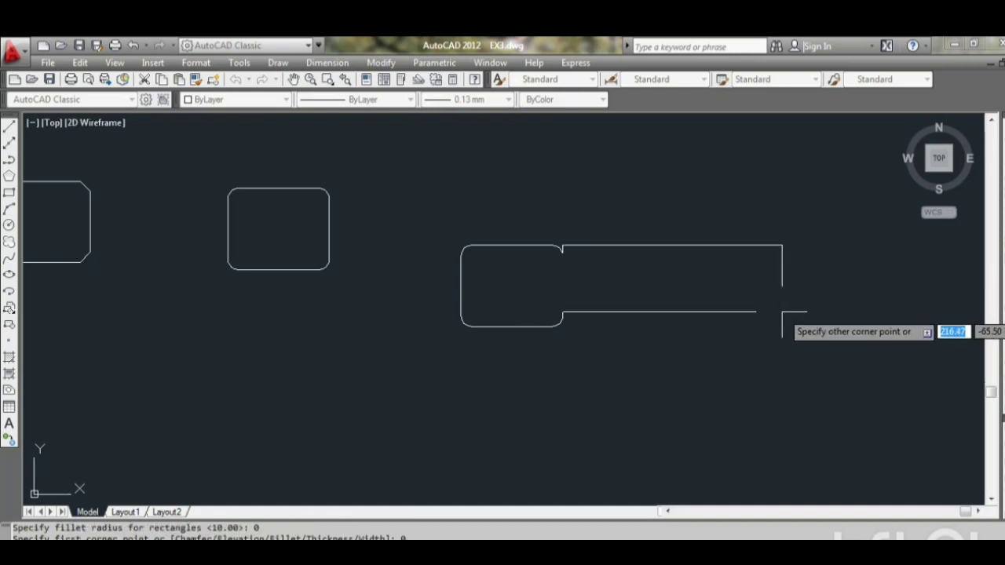
click(782, 313)
key(Escape)
middle_drag(659, 294, 492, 281)
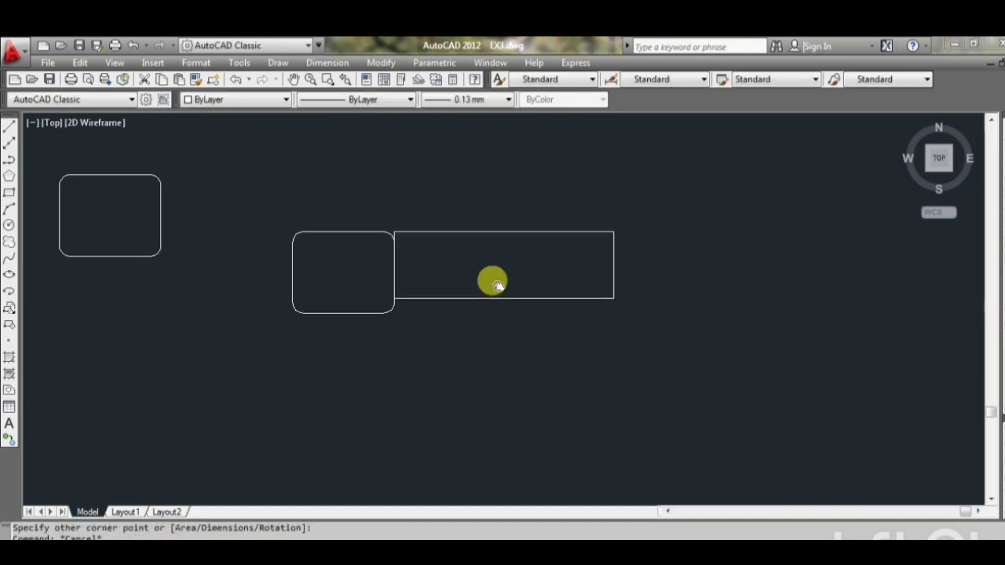
scroll(492, 280, down, 3)
middle_drag(553, 279, 370, 282)
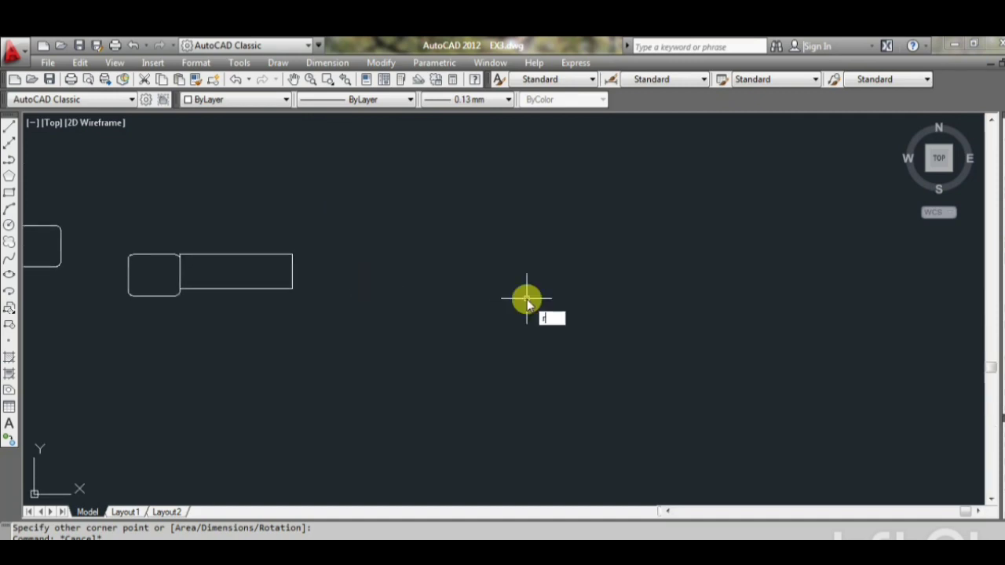
- Start RECTANG and set the line width to 6
text(rec)
key(Return)
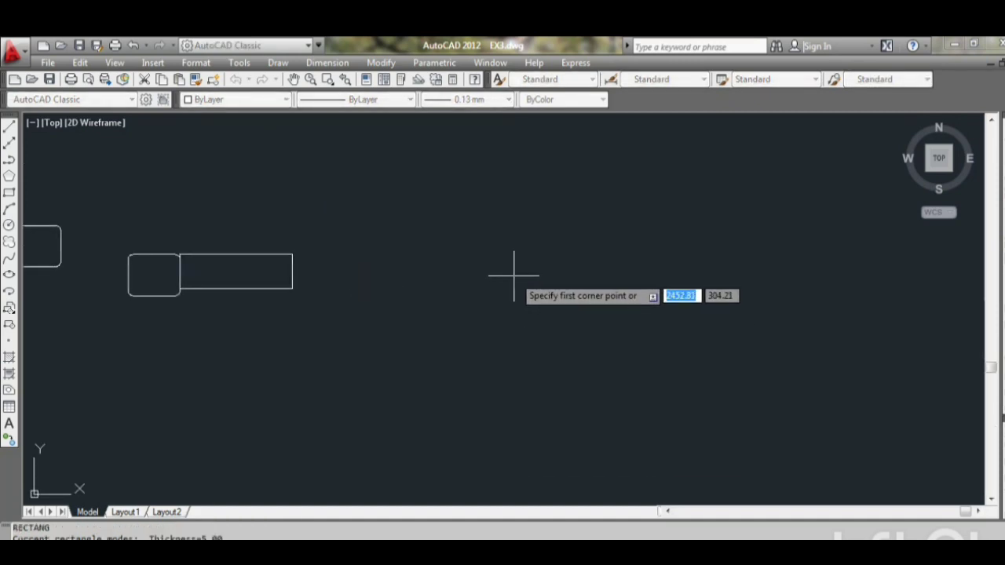
text(w)
key(Return)
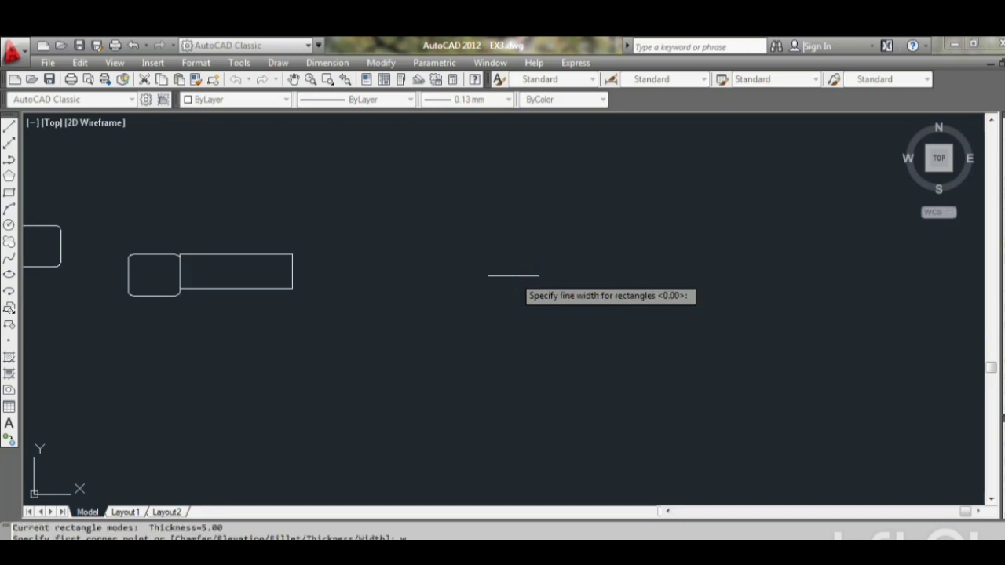
text(6)
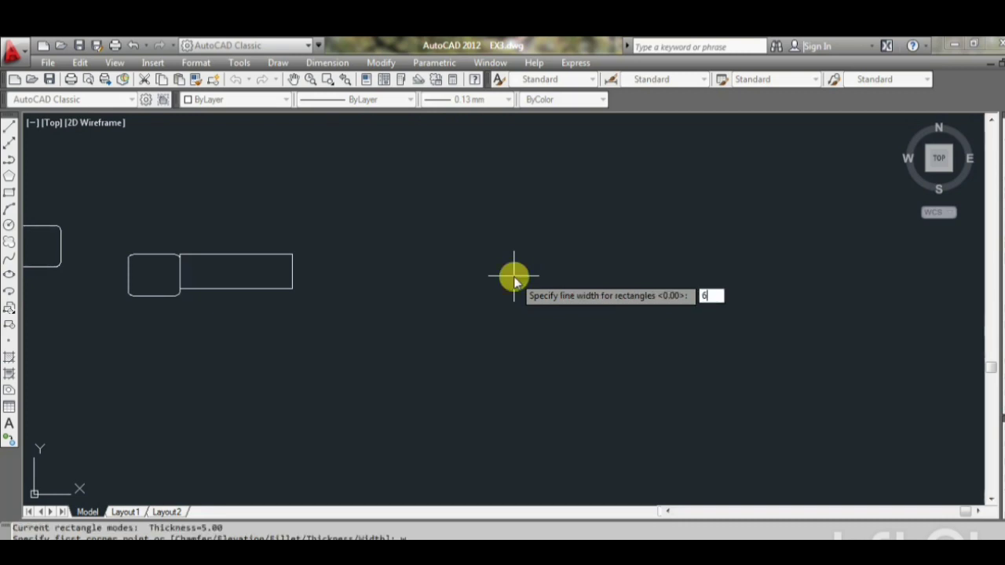
key(Return)
- Draw a 100 by 80 wide-line rectangle and centre it in view
click(515, 296)
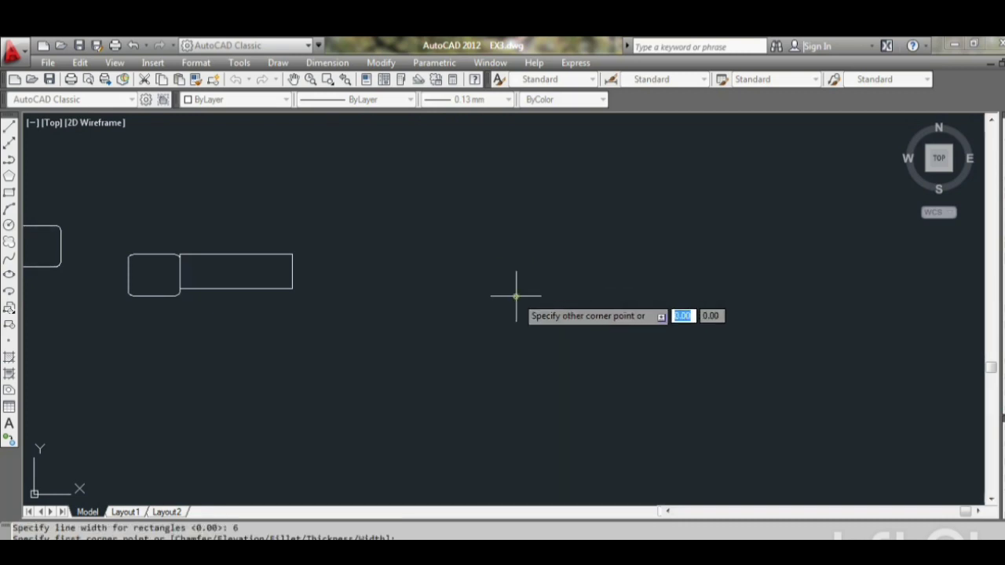
text(1)
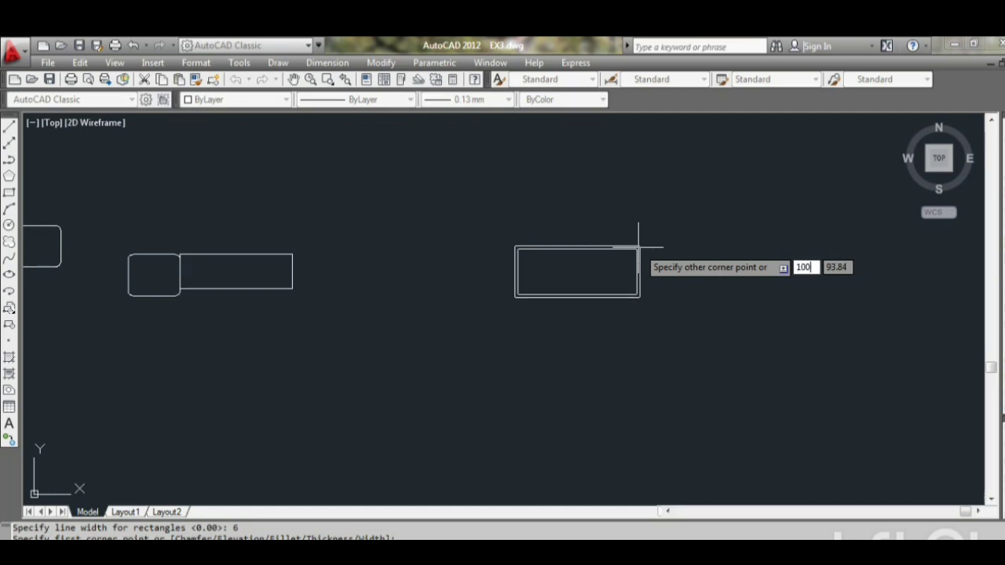
key(Tab)
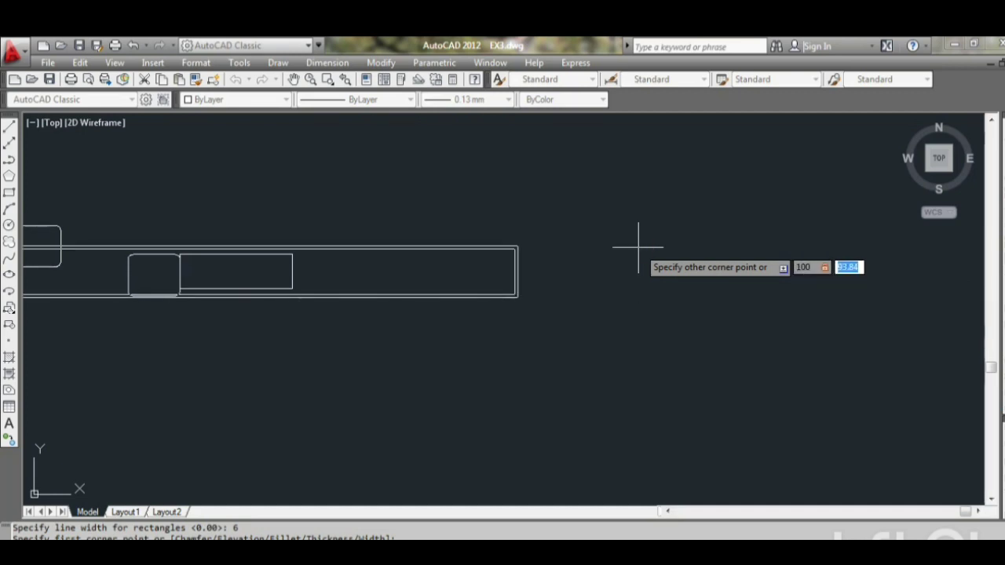
text(80)
key(Return)
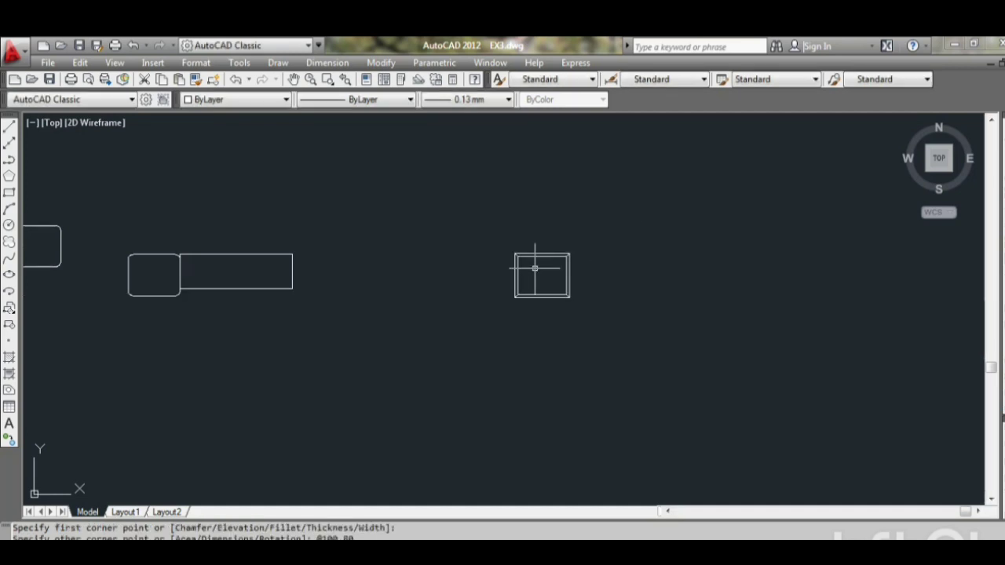
scroll(535, 268, up, 5)
middle_drag(539, 265, 496, 263)
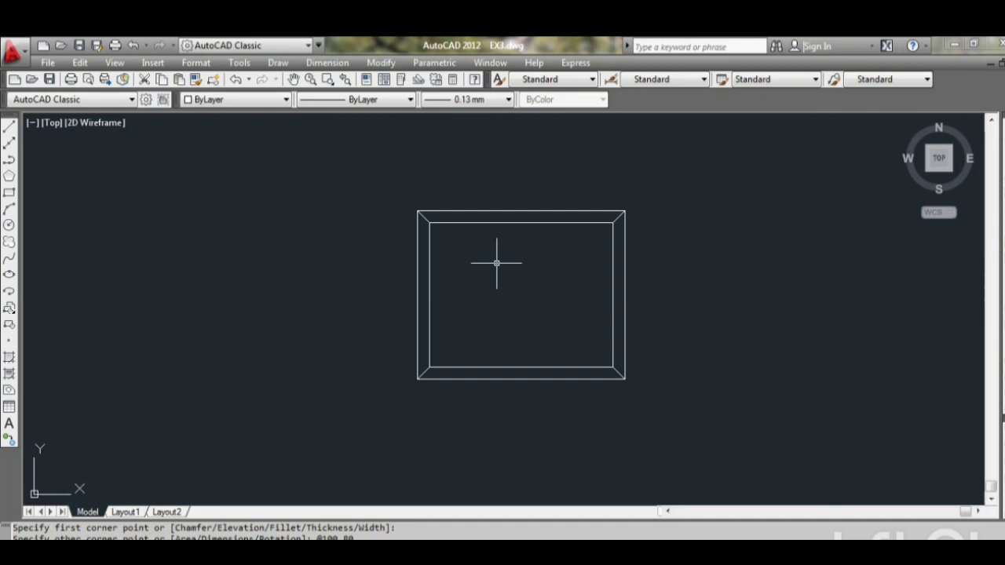
- Reset the rectangle line width to 0, cancelling the rectangle afterwards
text(re)
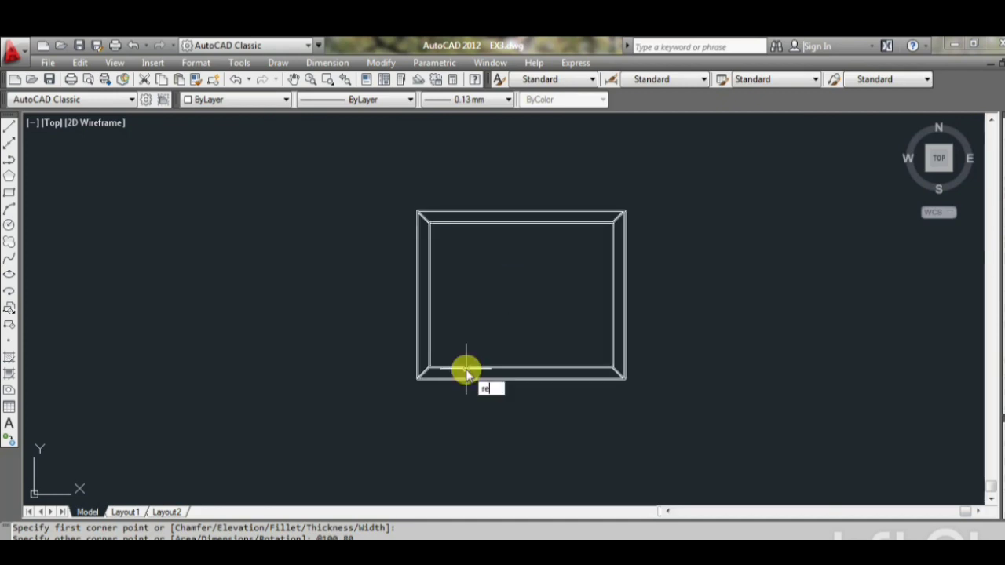
text(c)
key(Return)
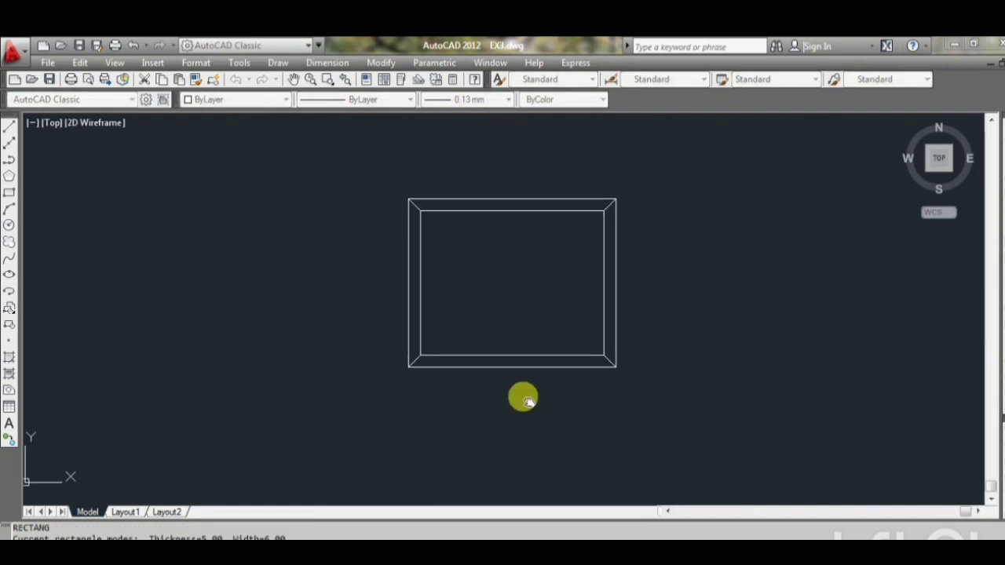
middle_drag(524, 399, 492, 381)
text(w)
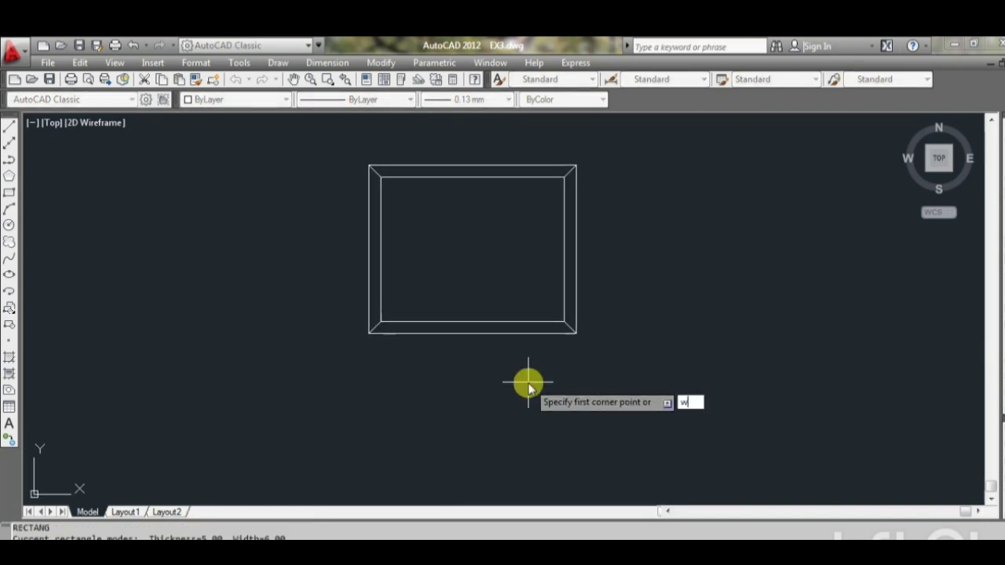
key(Return)
text(0)
key(Return)
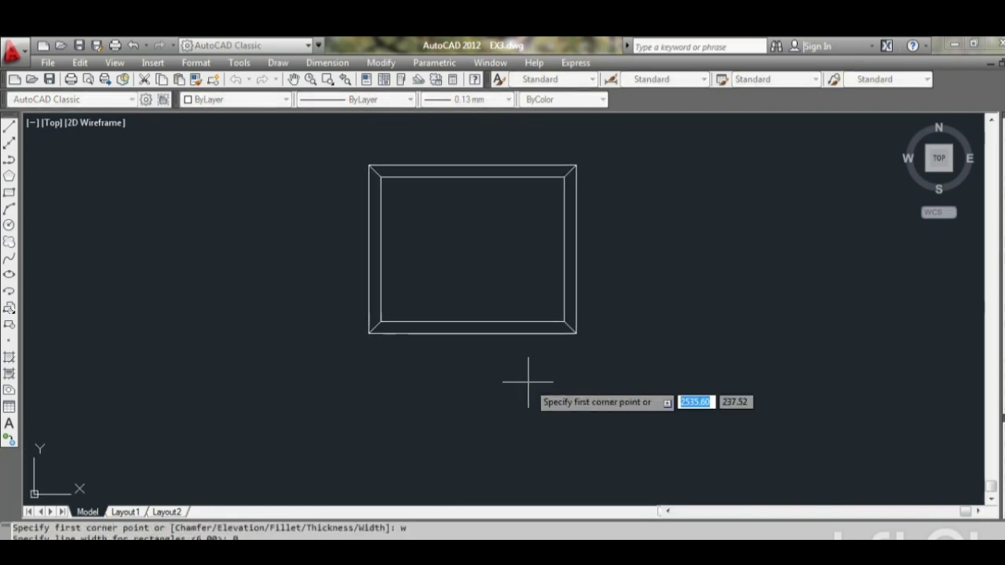
click(703, 408)
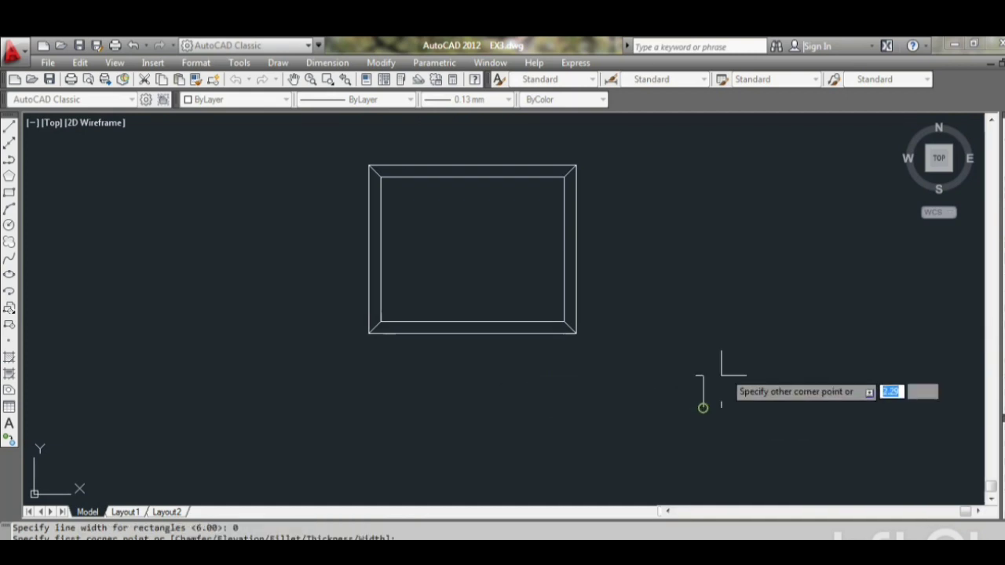
key(Escape)
- Window-select both rectangles and erase them
scroll(844, 332, down, 3)
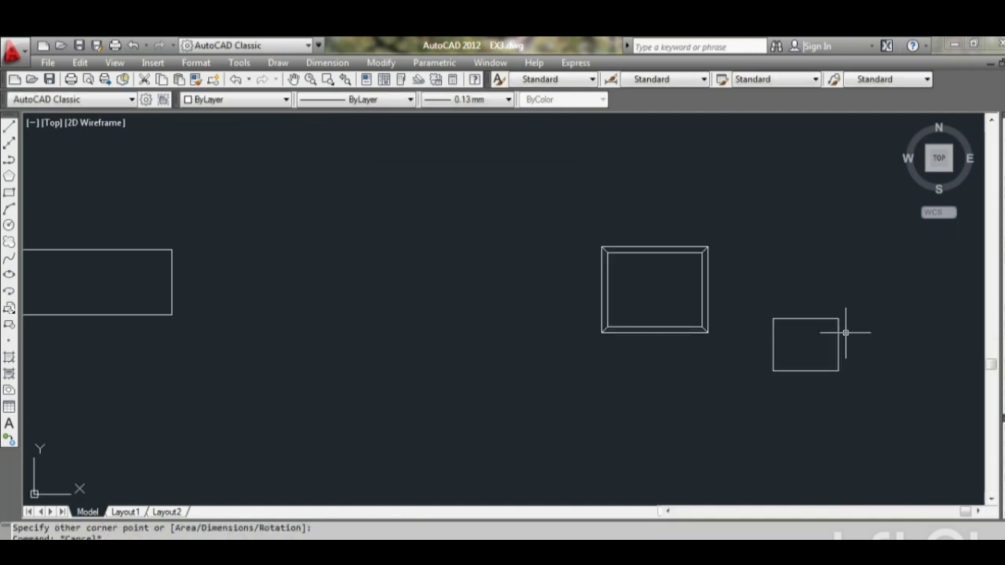
mouse_move(765, 332)
middle_down()
mouse_move(637, 353)
mouse_move(504, 353)
middle_up()
click(275, 240)
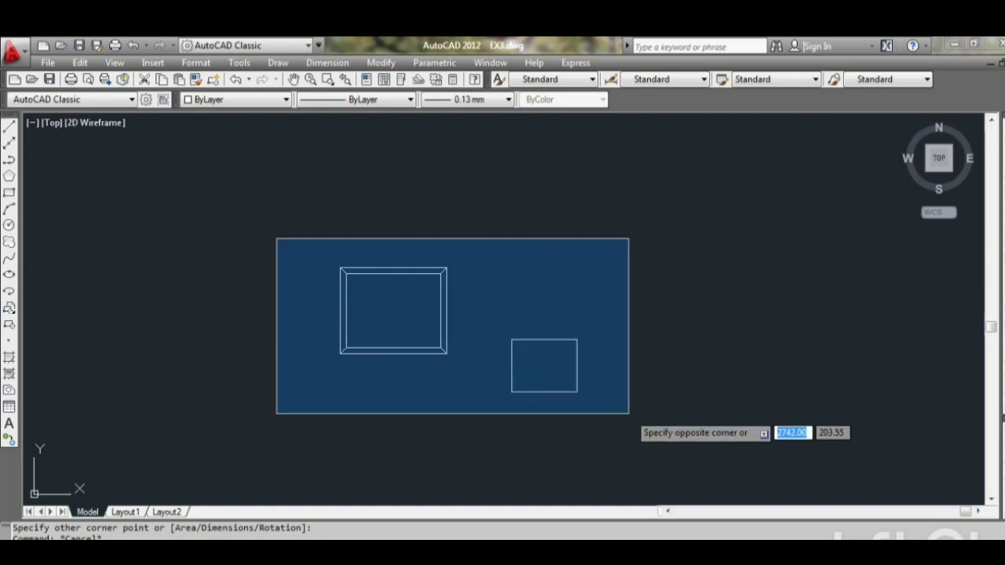
click(628, 413)
key(Return)
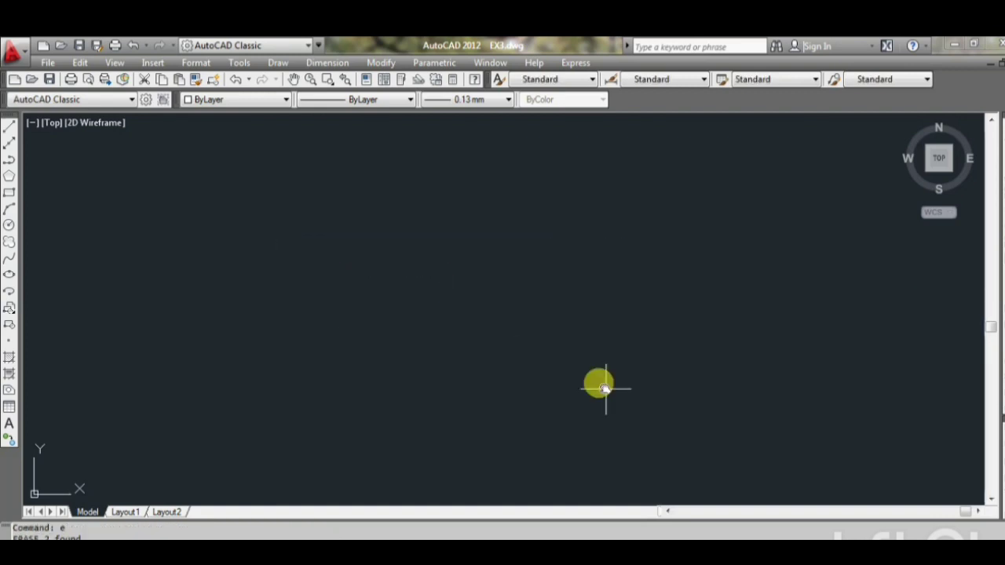
text(rec)
key(Return)
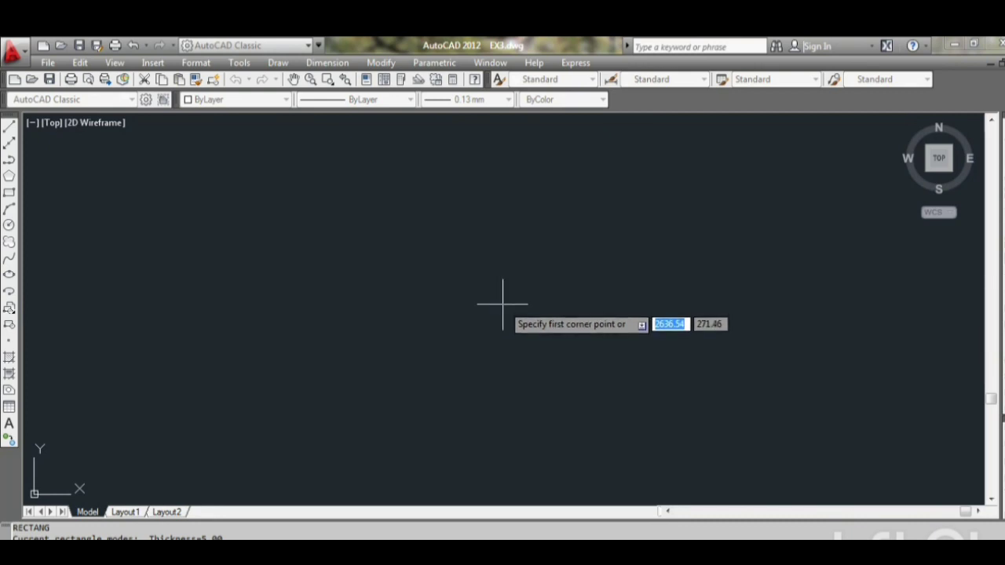
key(Escape)
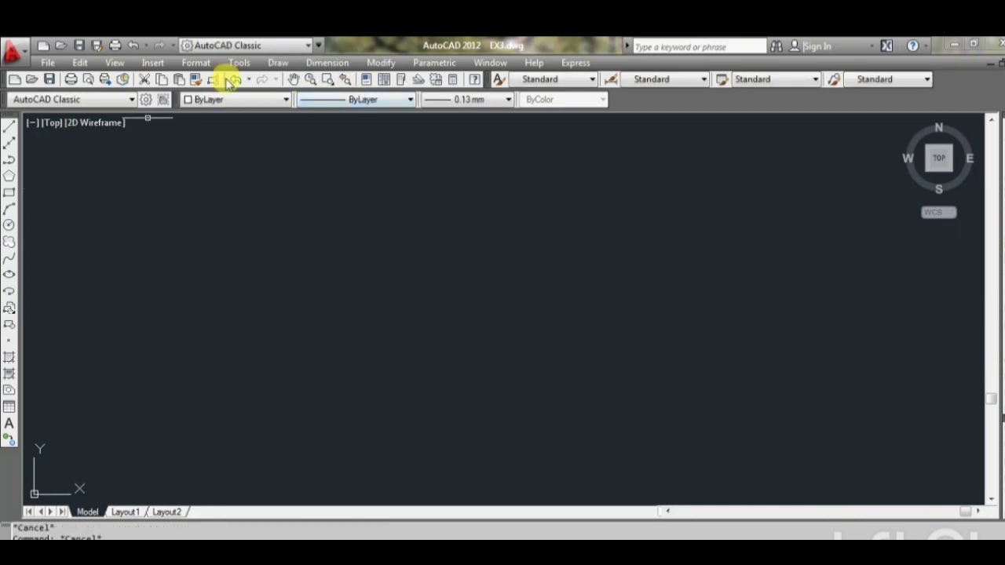
click(278, 62)
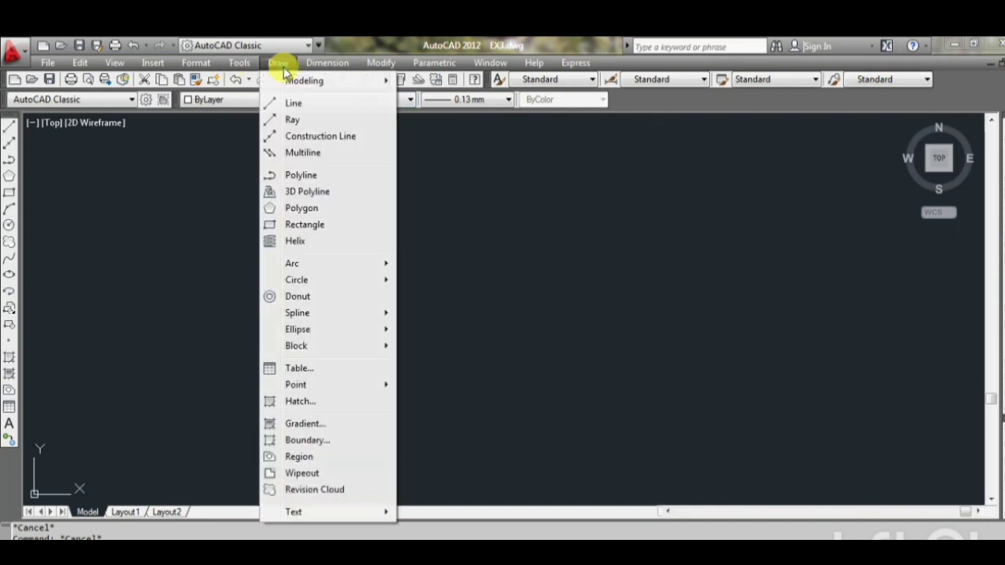
click(305, 226)
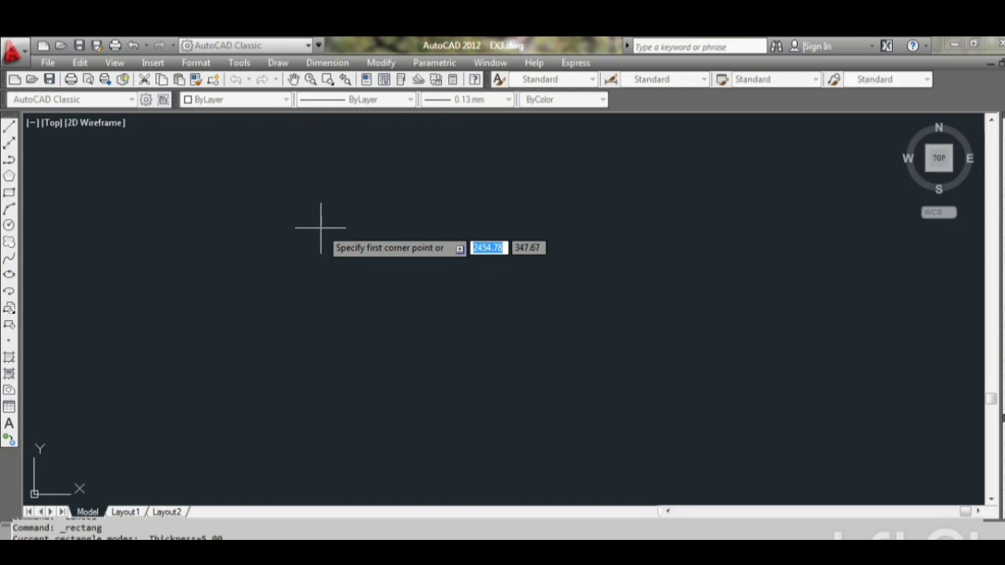
key(Escape)
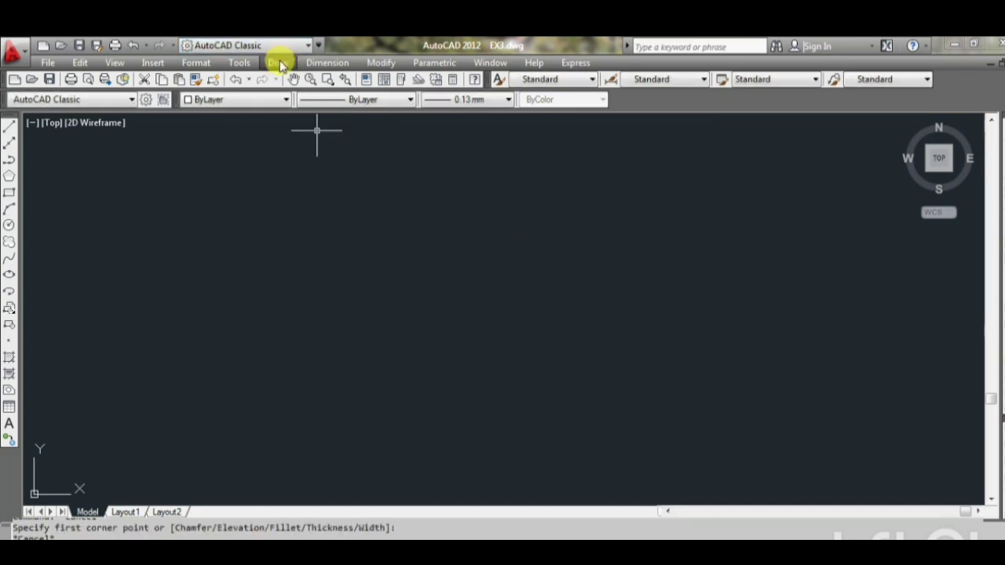
click(279, 63)
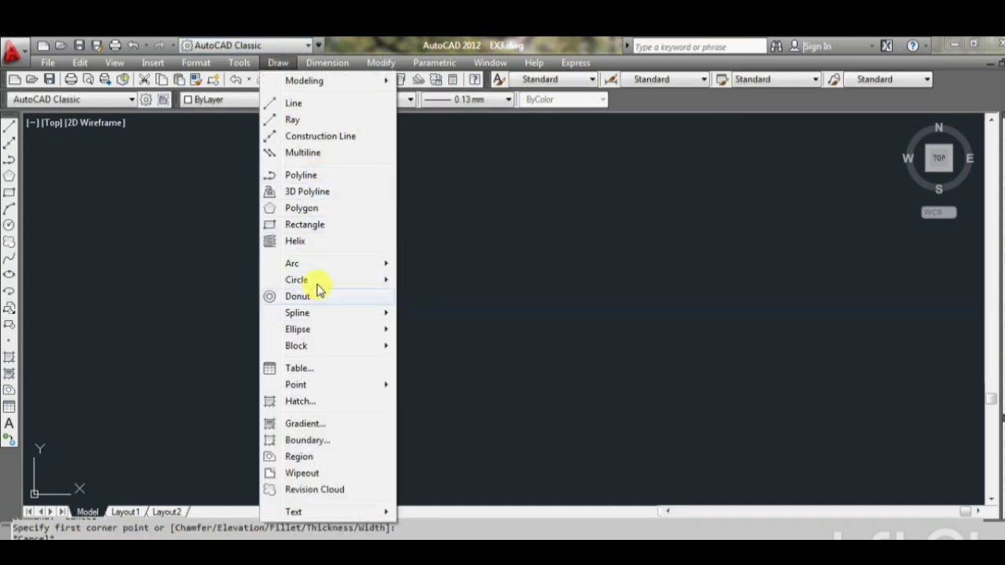
click(313, 226)
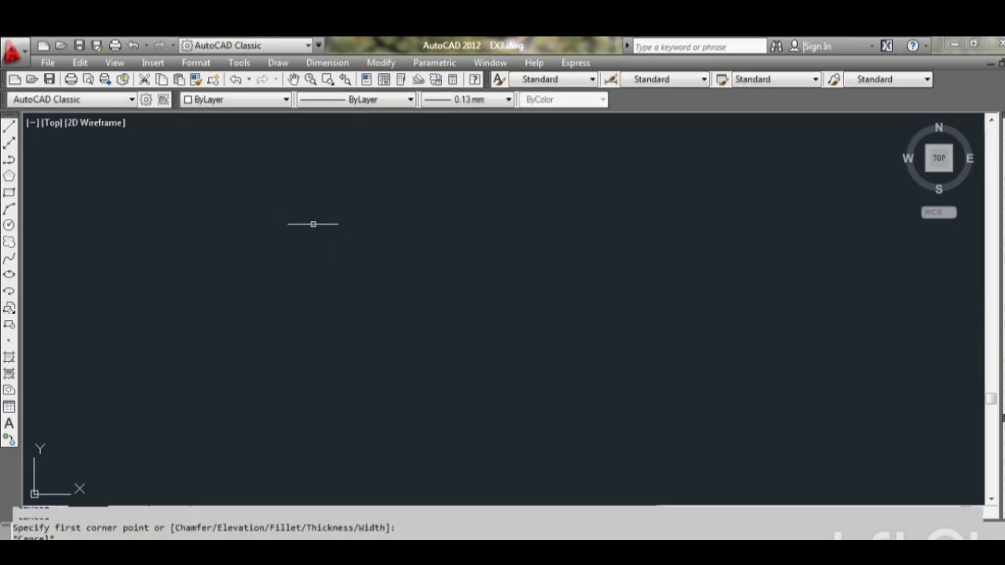
click(279, 63)
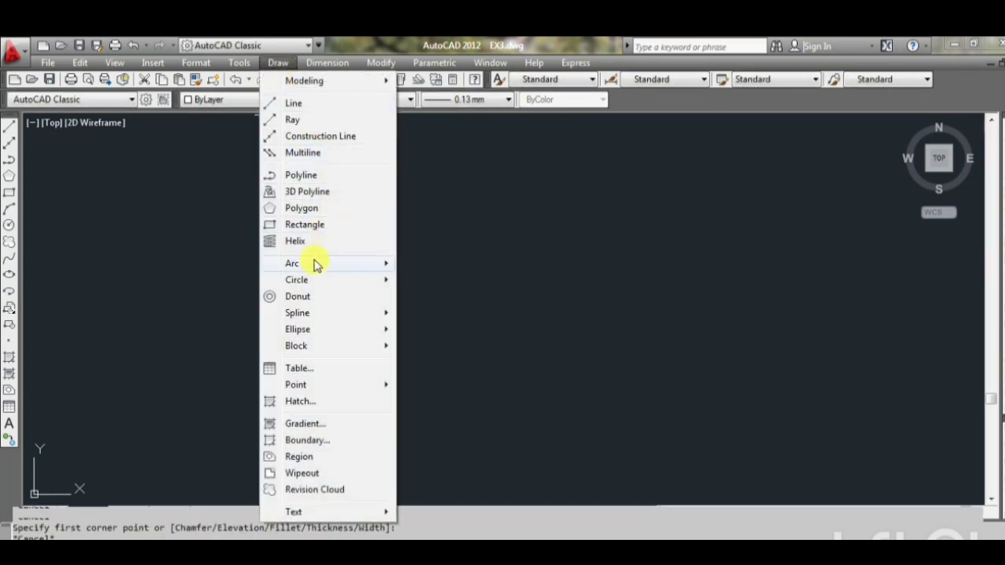
click(321, 226)
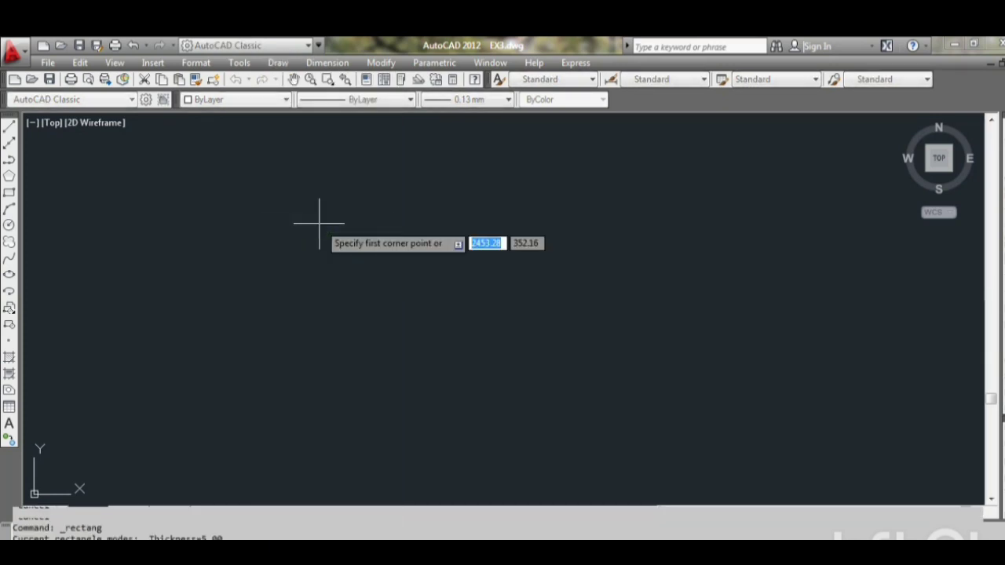
key(Escape)
key(Escape)
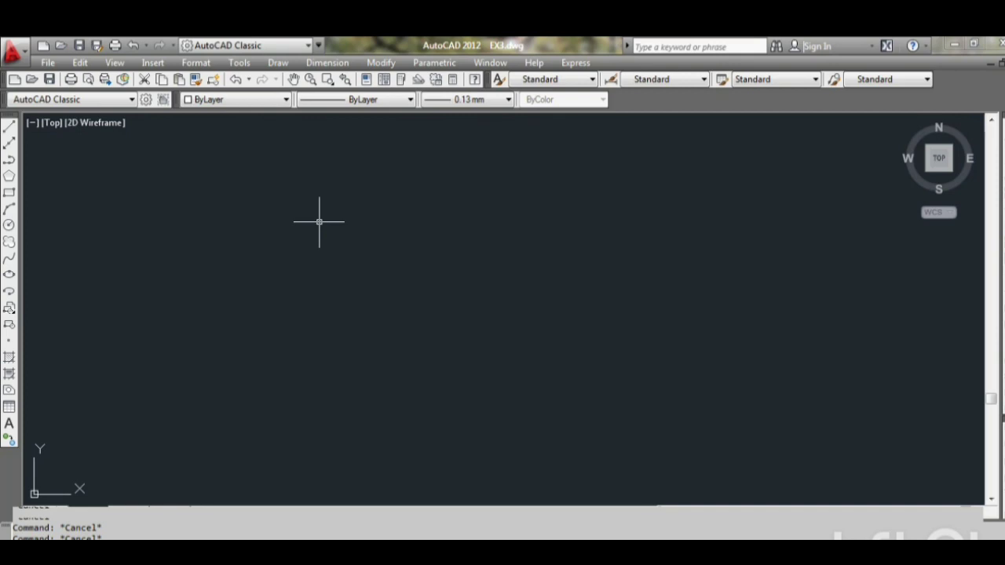
- Reset the rectangle thickness to 0
text(rec)
key(Return)
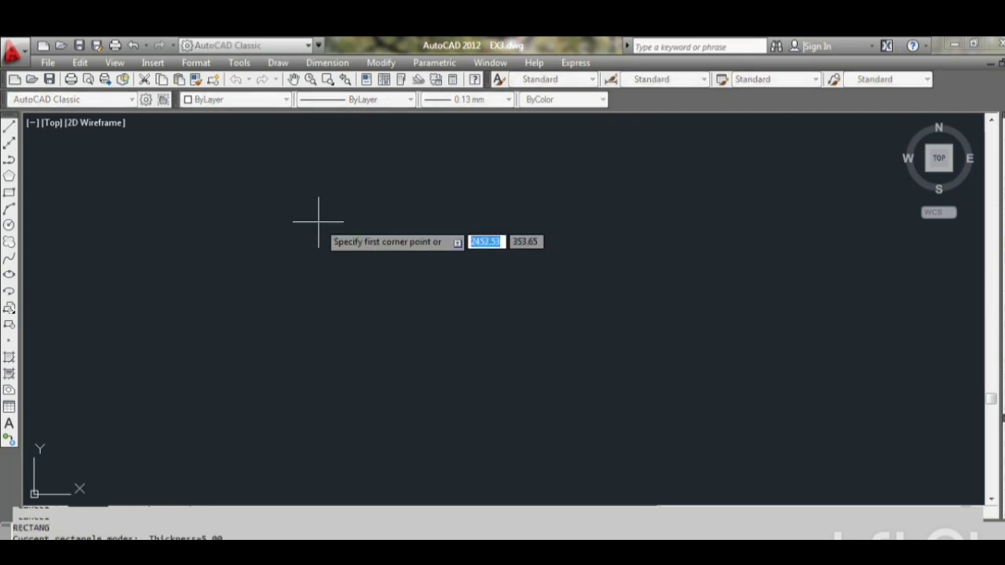
text(t)
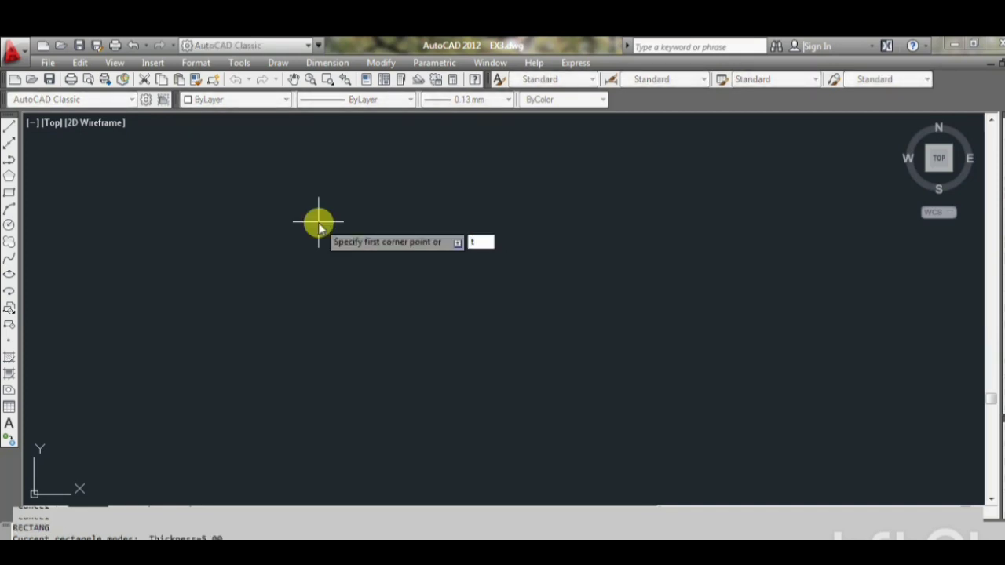
key(Return)
text(0)
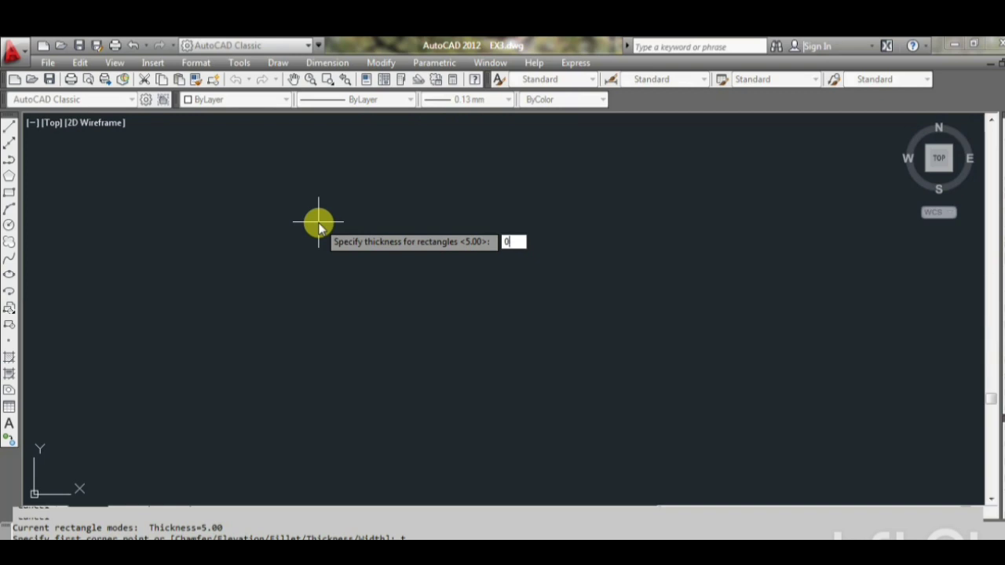
key(Return)
- Draw a test rectangle, then window-select and erase it
click(351, 281)
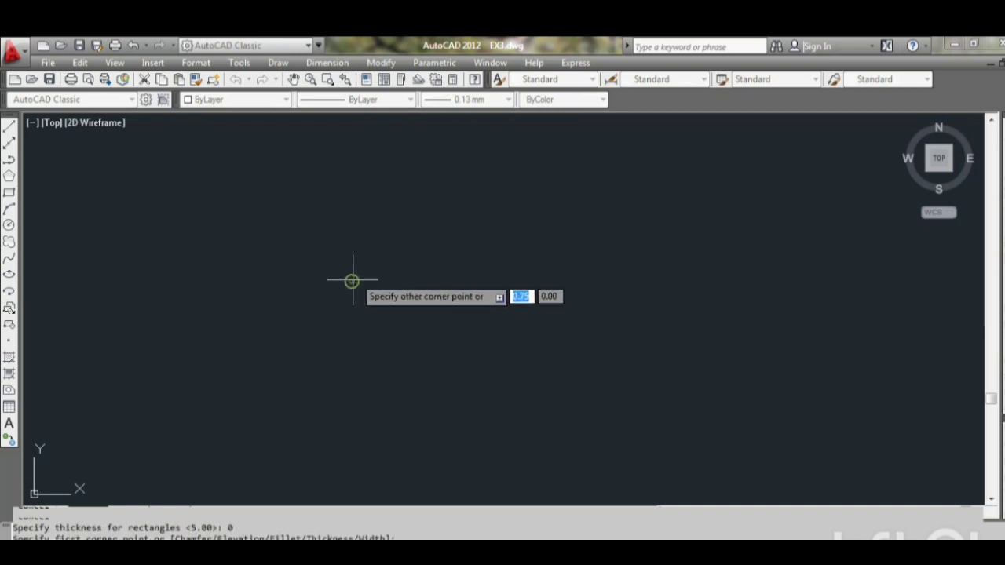
click(567, 219)
key(Escape)
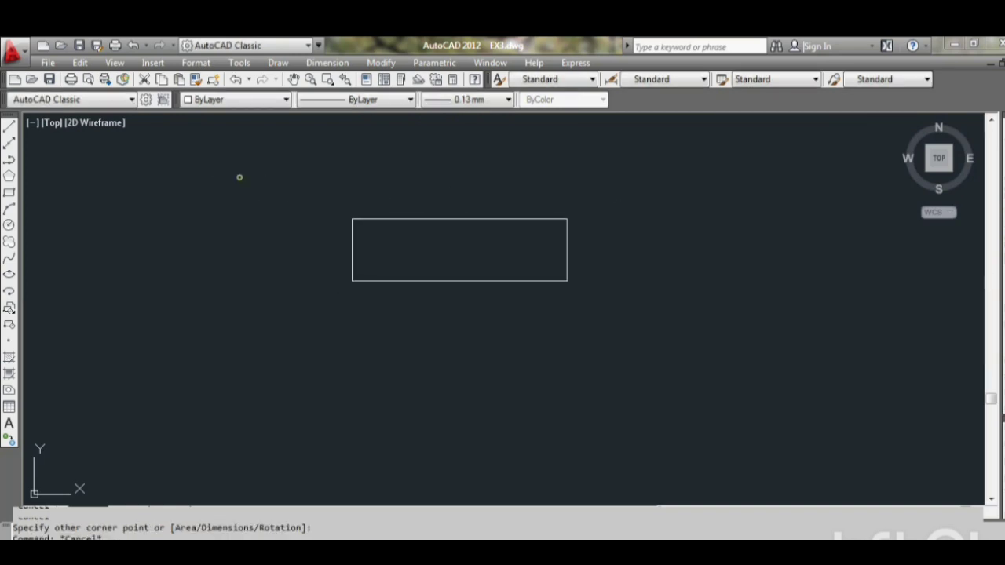
click(240, 177)
click(672, 311)
text(e)
key(Return)
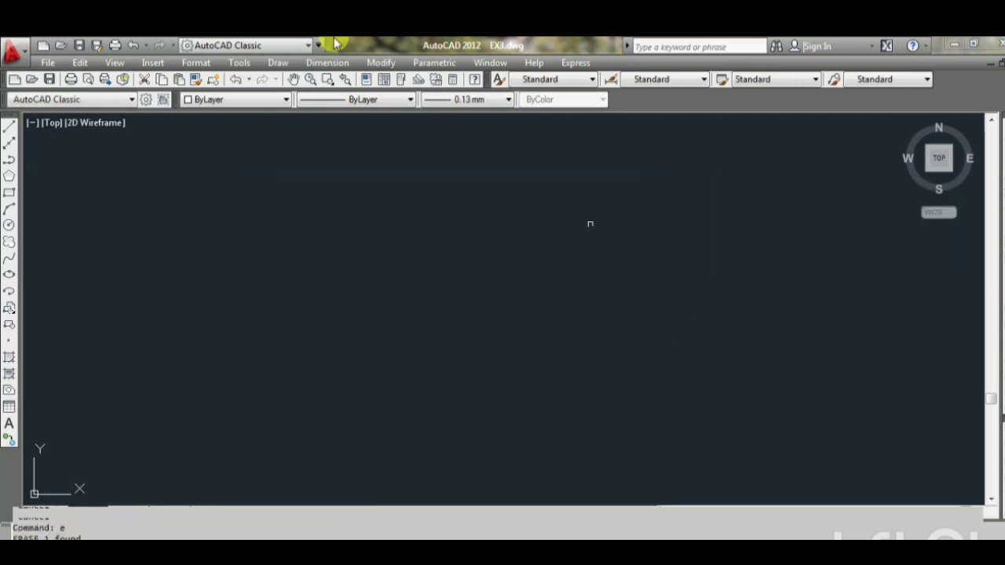
- Draw a rectangle from a picked corner using the Area option: area 800, width 80
click(278, 63)
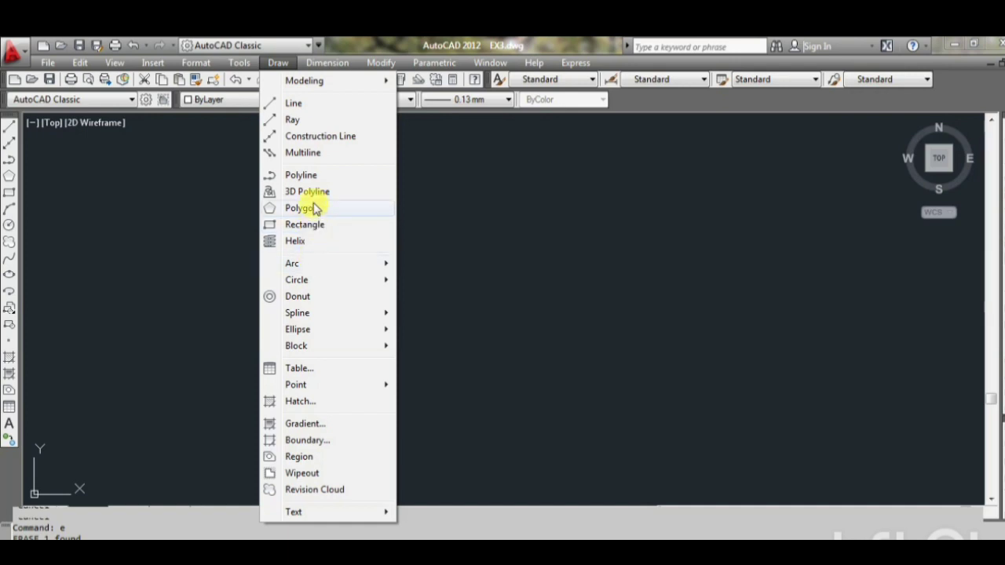
click(319, 225)
click(315, 225)
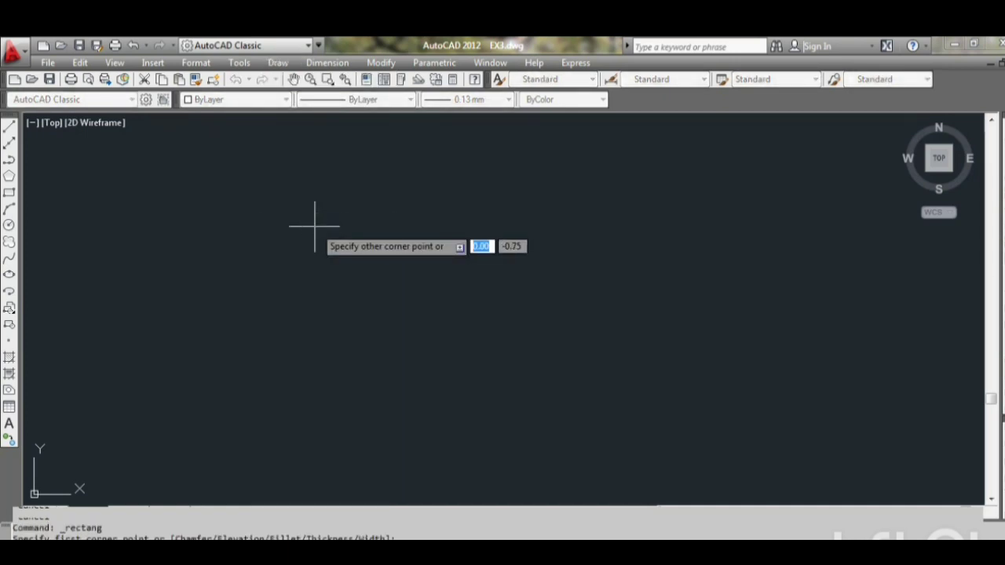
text(a)
key(Return)
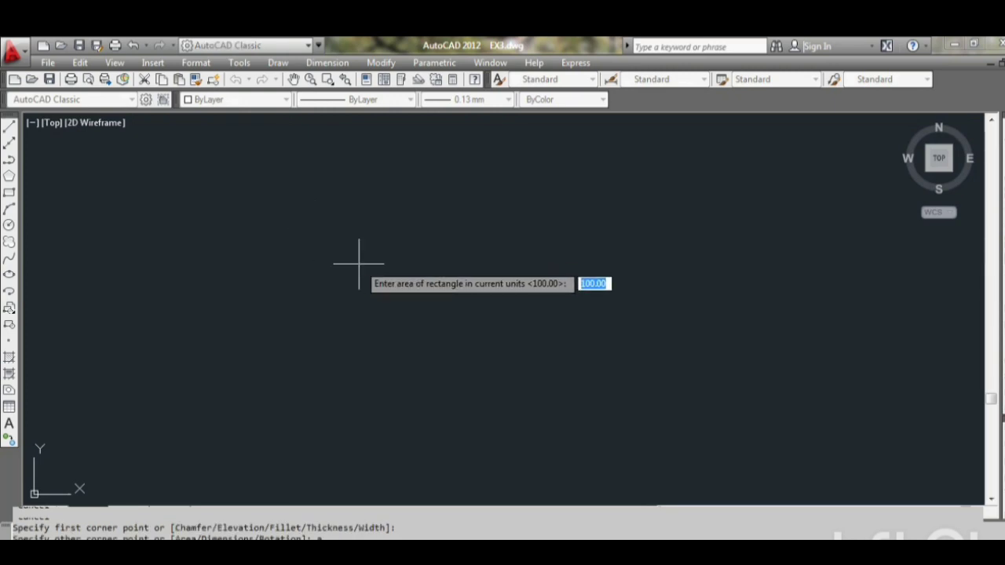
text(8)
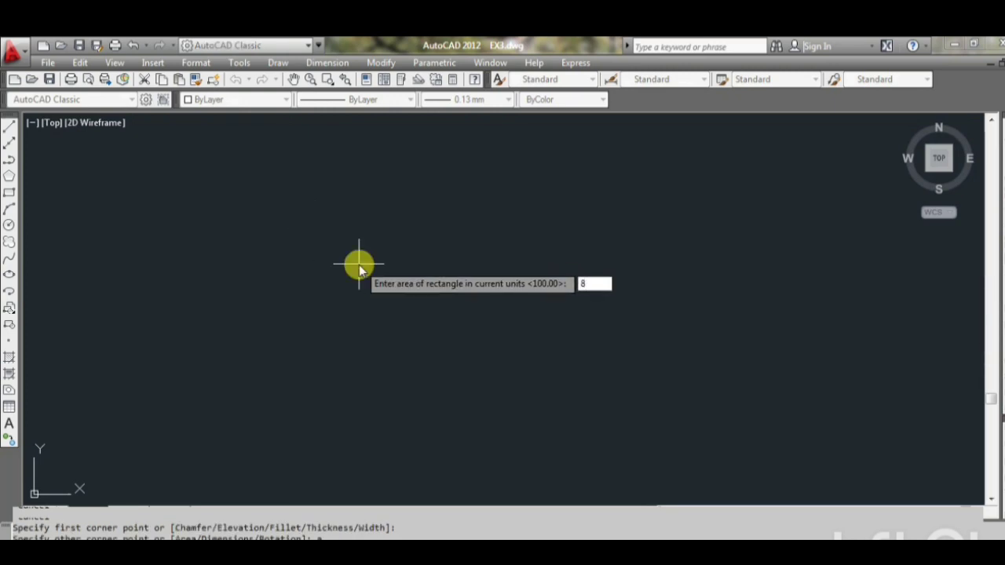
key(Return)
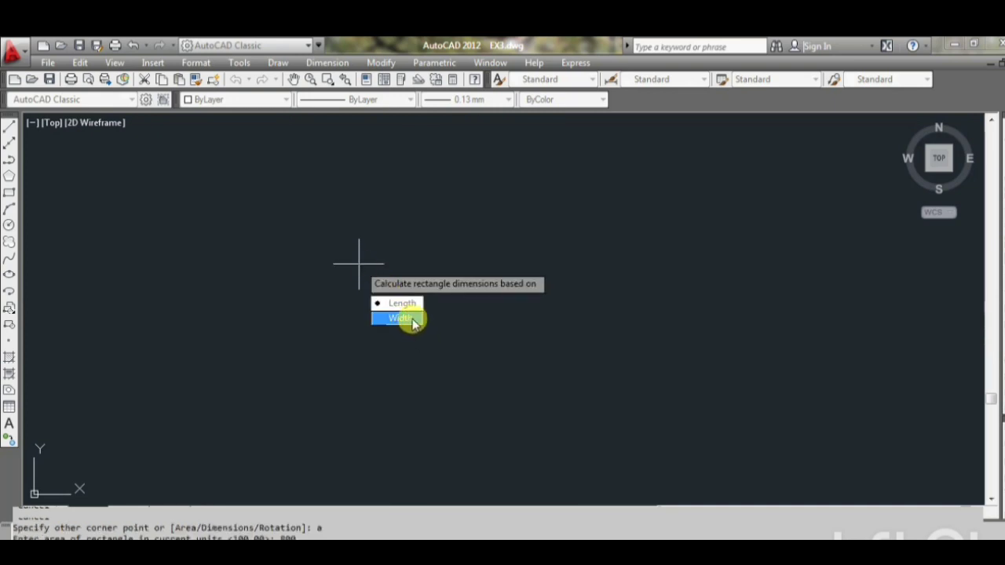
click(413, 319)
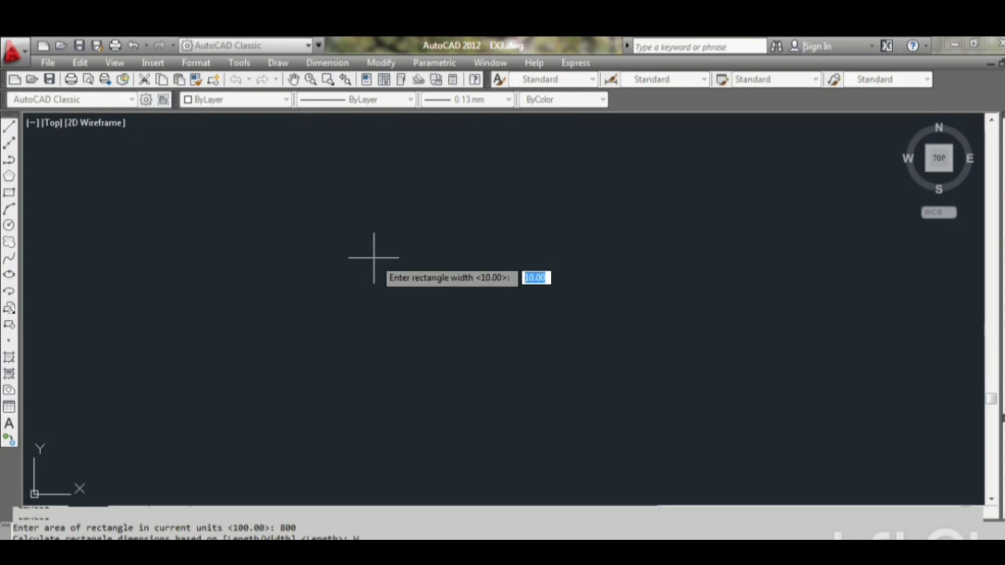
text(80)
key(Return)
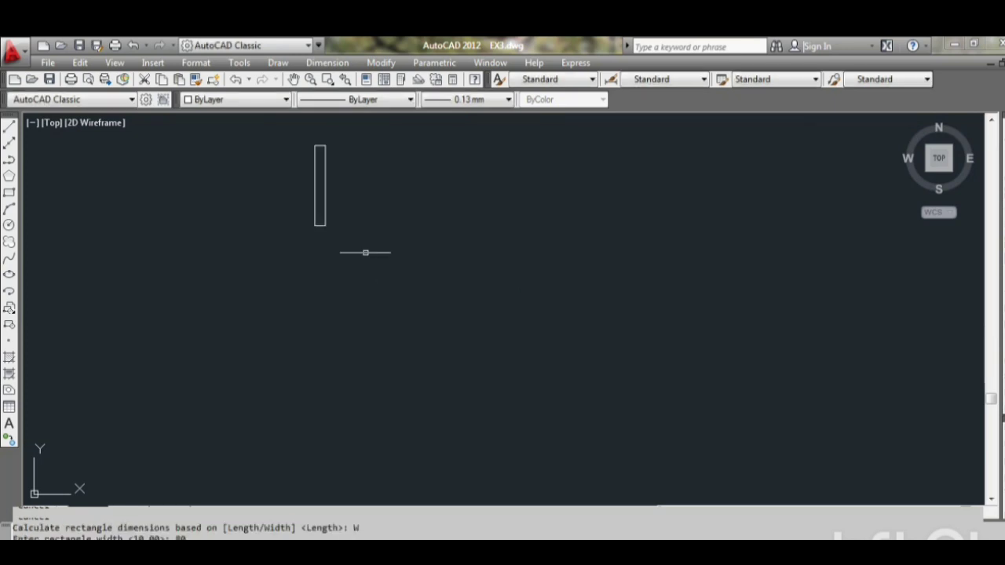
scroll(366, 240, up, 3)
scroll(359, 242, up, 2)
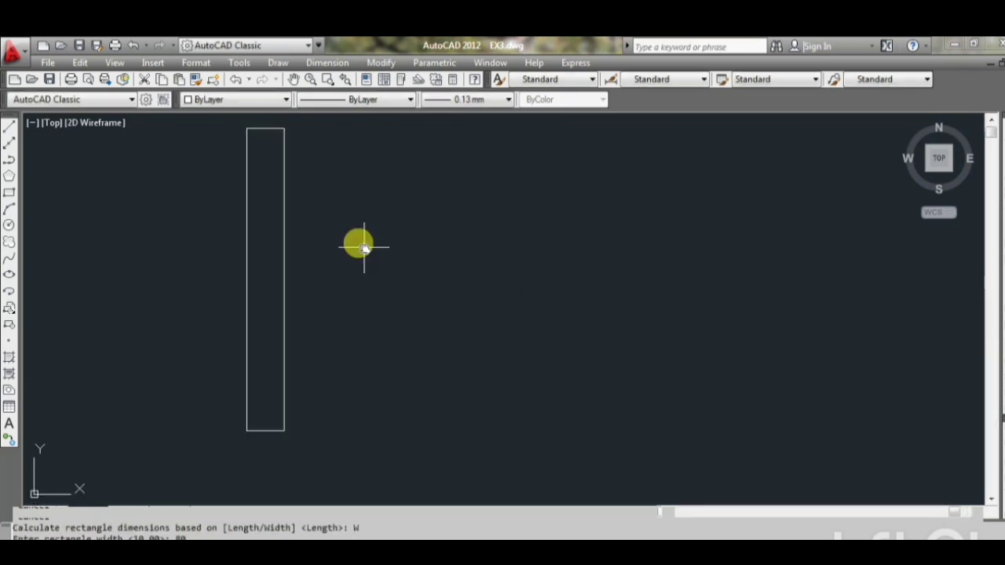
scroll(392, 264, up, 1)
scroll(423, 281, down, 3)
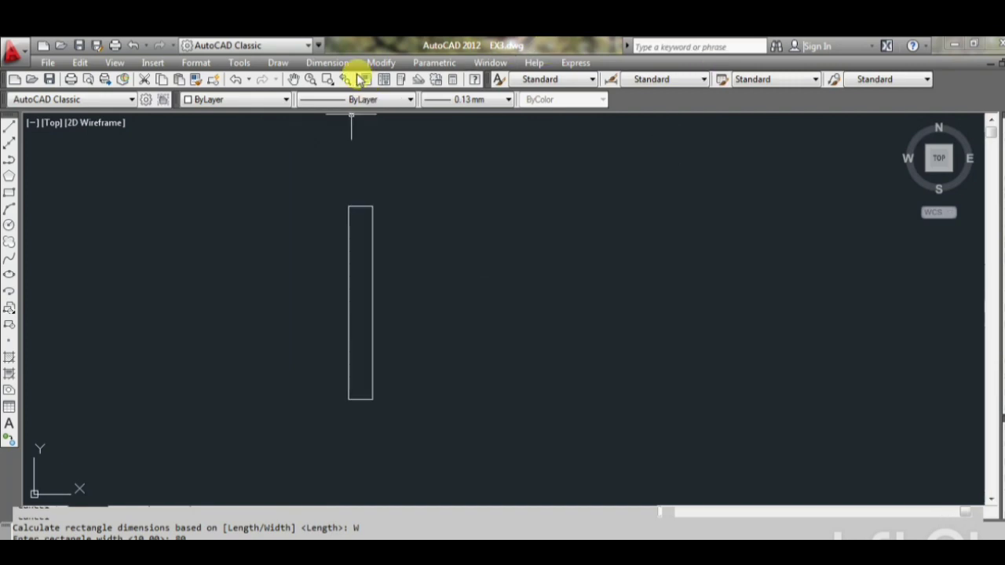
- Add a linear dimension between the rectangle's top-right and bottom-right corners, placed to the right
click(328, 63)
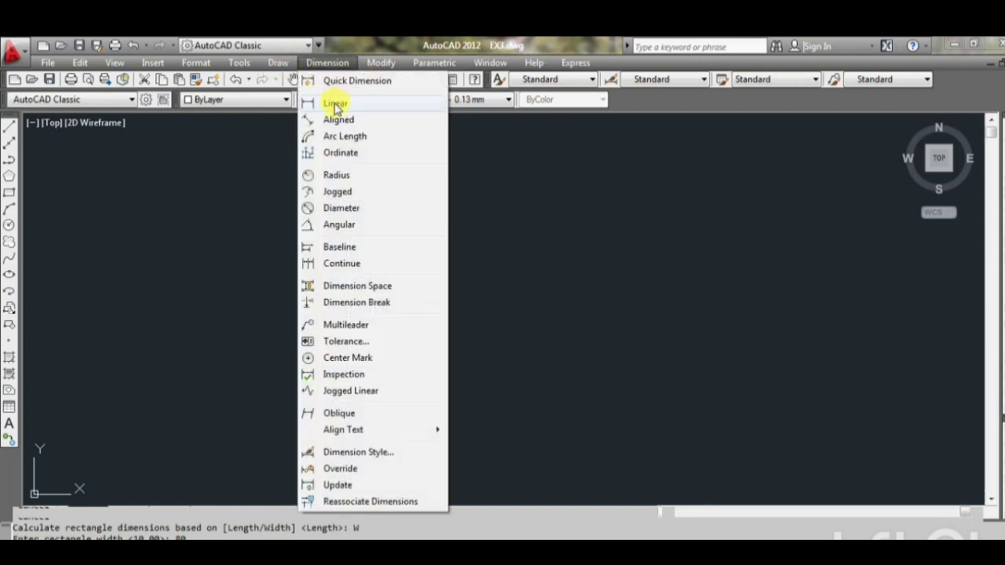
click(335, 103)
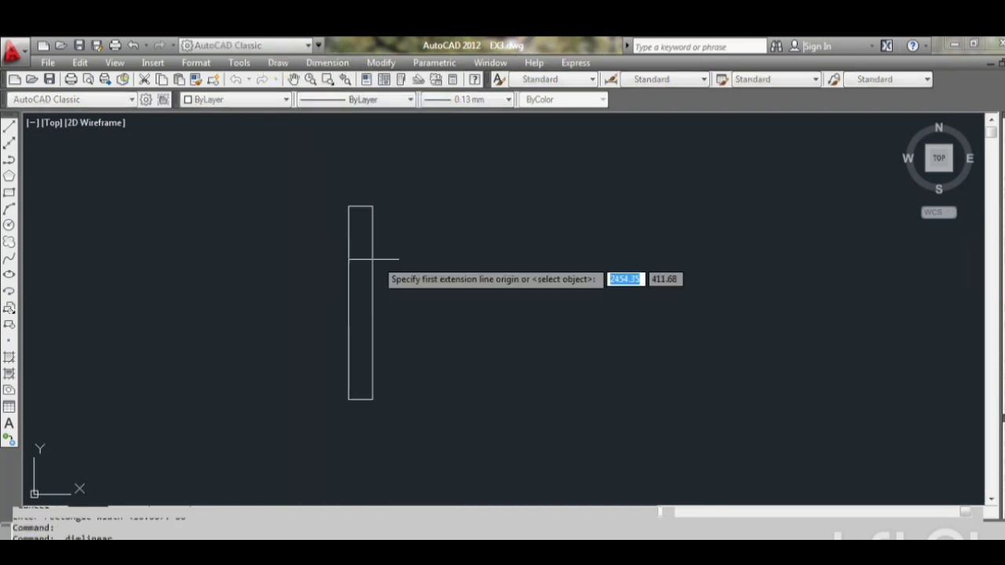
click(372, 205)
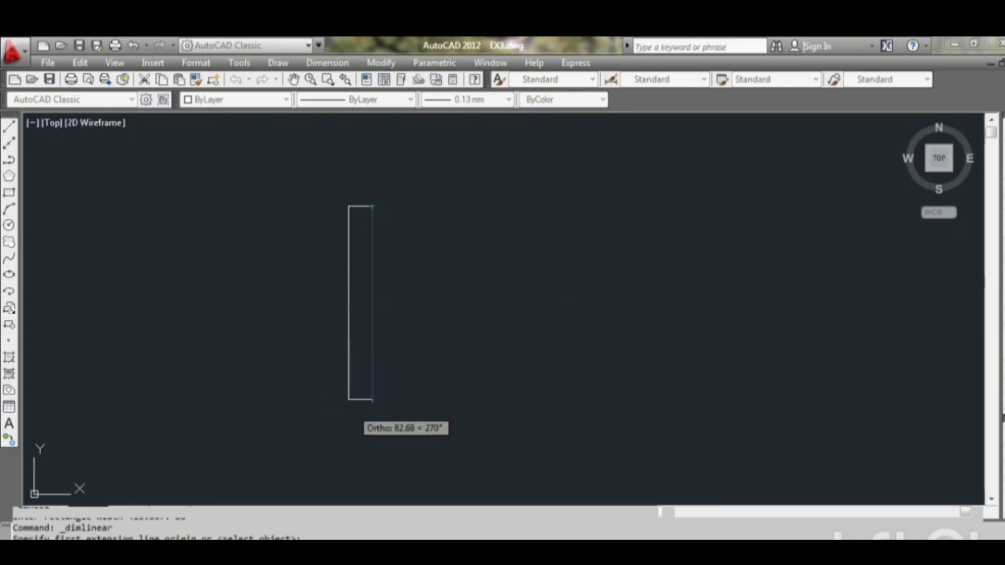
click(372, 400)
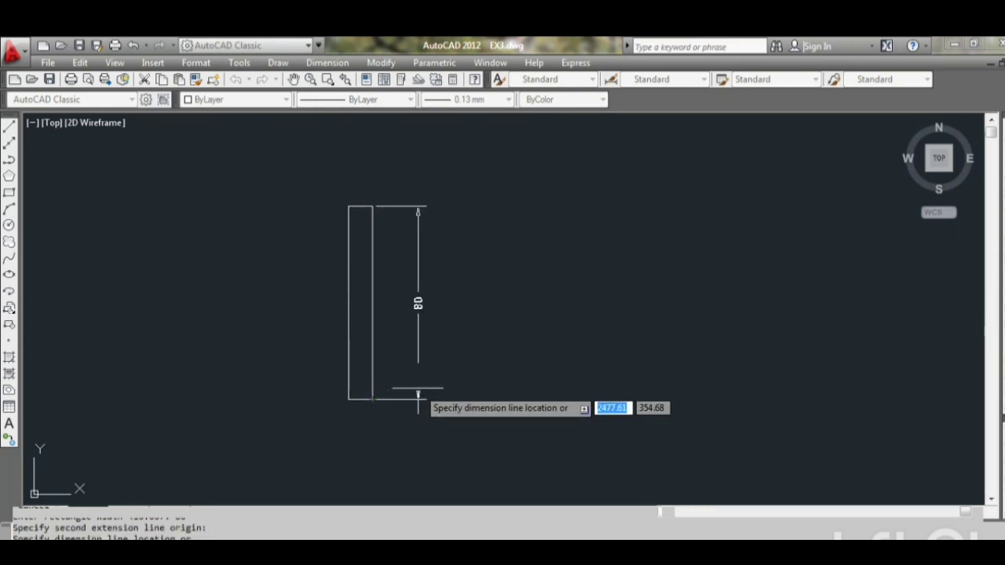
click(418, 389)
scroll(479, 319, up, 1)
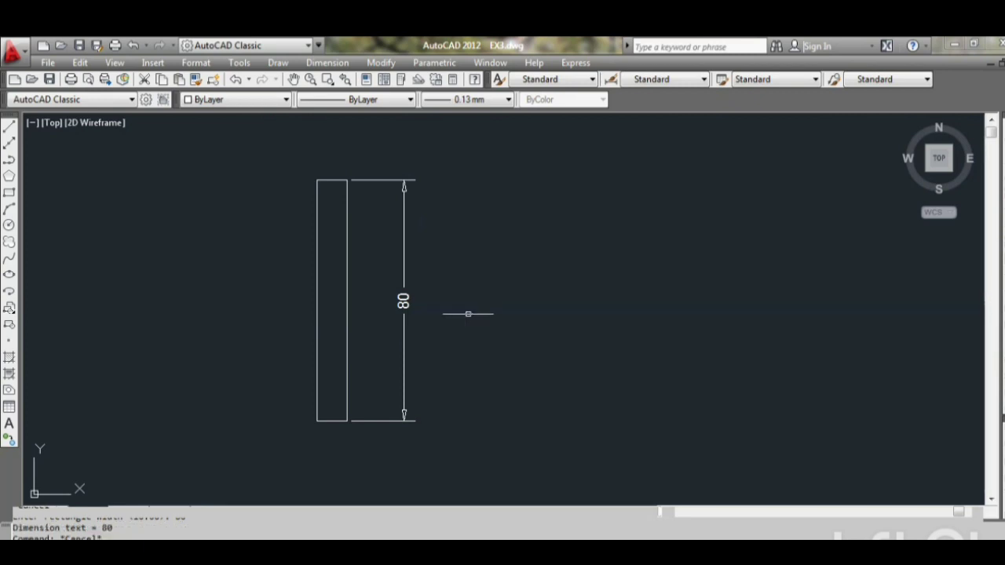
key(Escape)
click(259, 147)
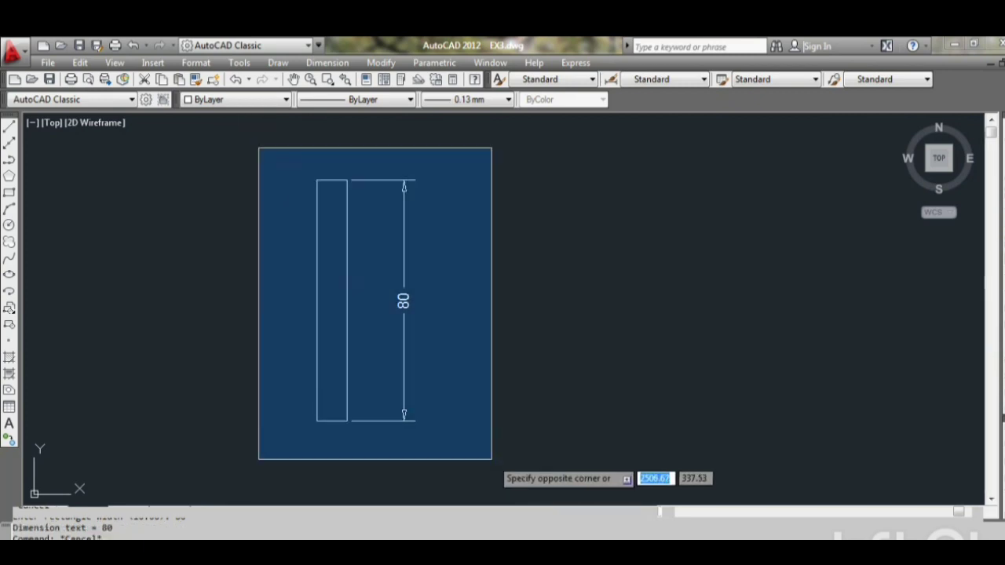
key(Escape)
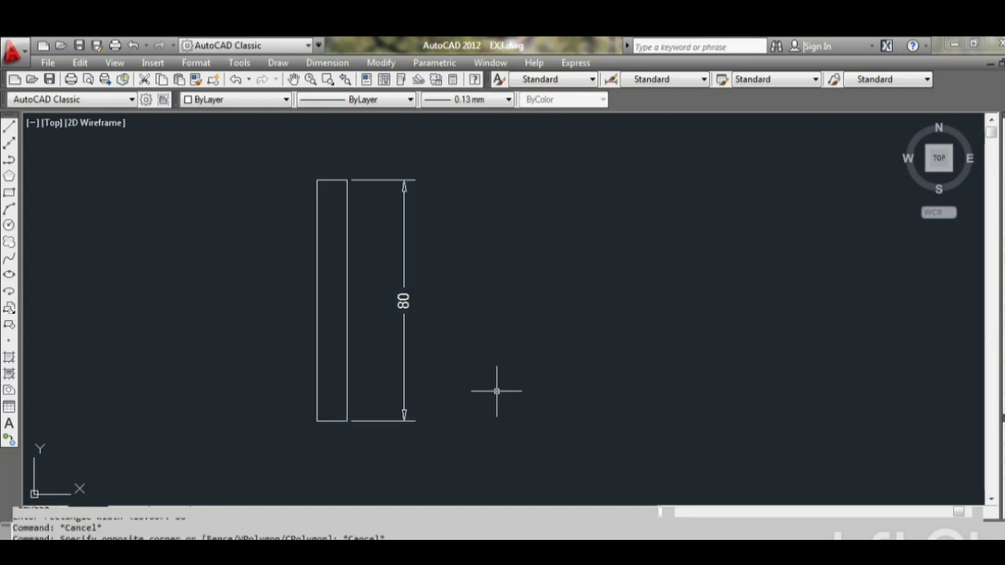
key(Return)
key(Escape)
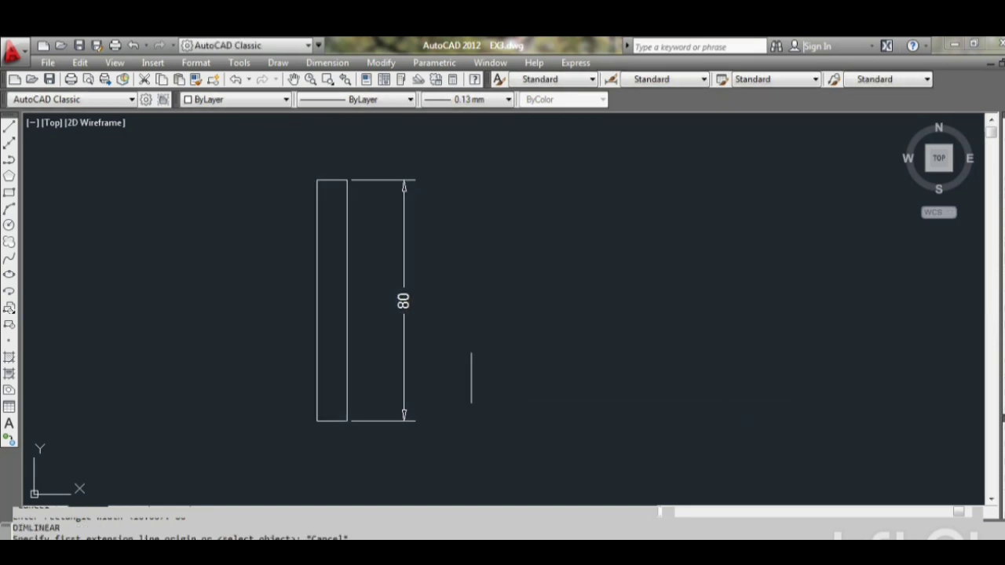
middle_drag(480, 336, 483, 340)
text(rec)
key(Return)
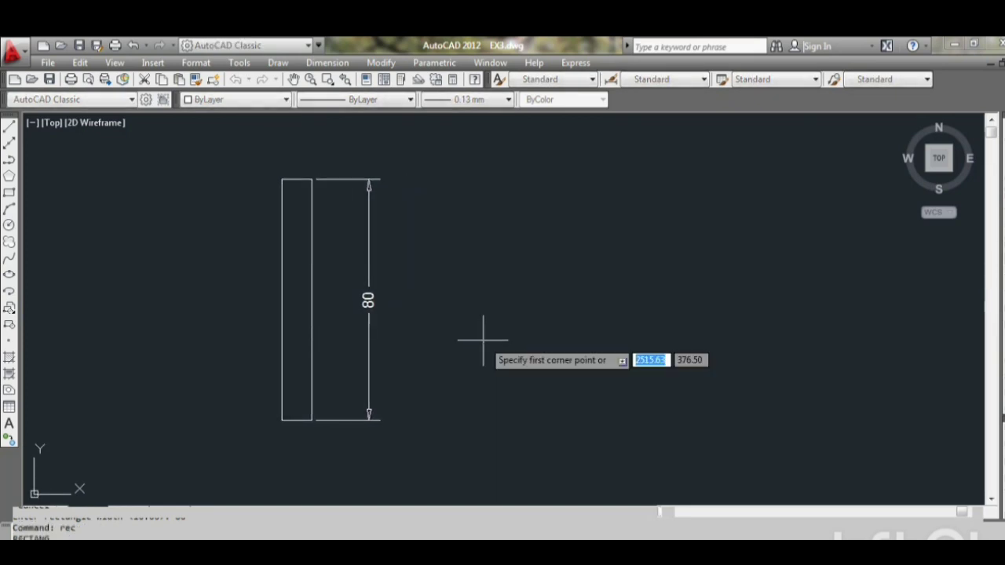
key(Escape)
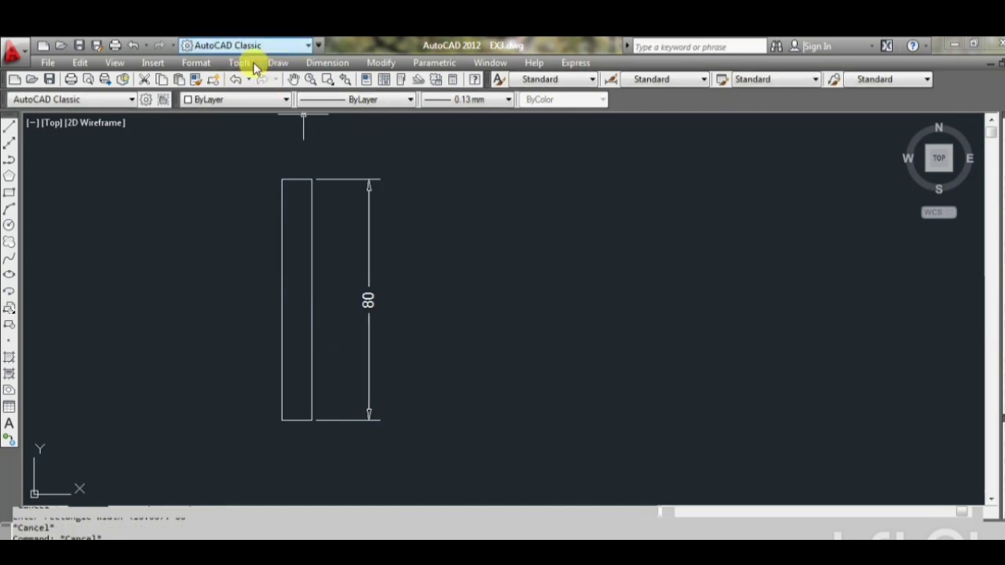
click(277, 63)
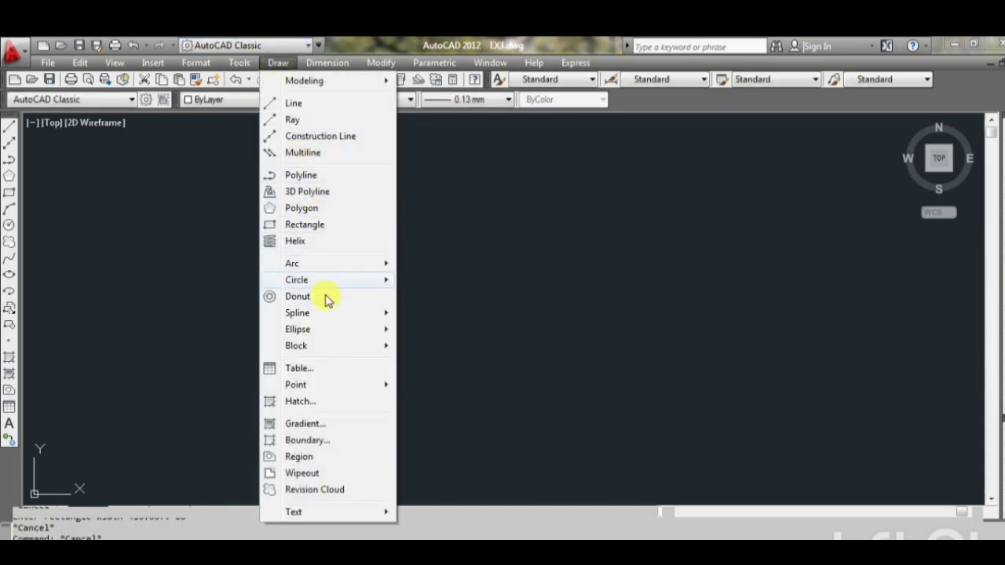
click(317, 226)
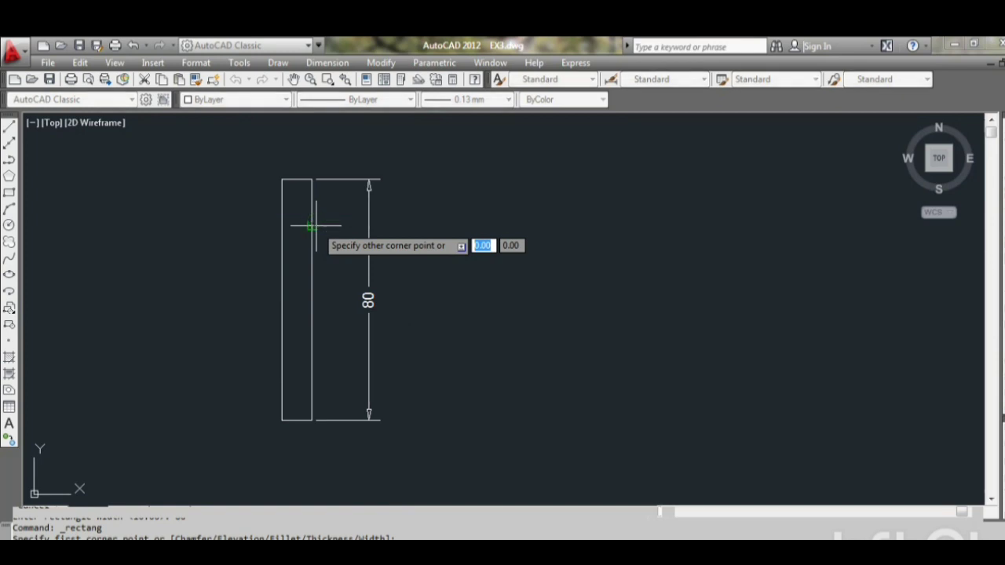
key(Escape)
middle_drag(431, 244, 322, 249)
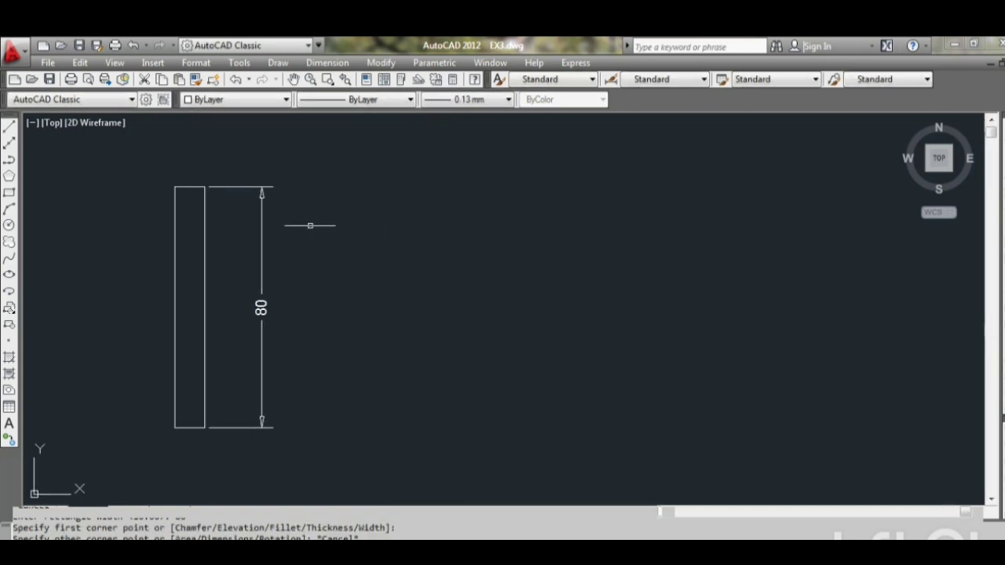
- Start a new rectangle beside the dimension and give it a 30° rotation
click(278, 63)
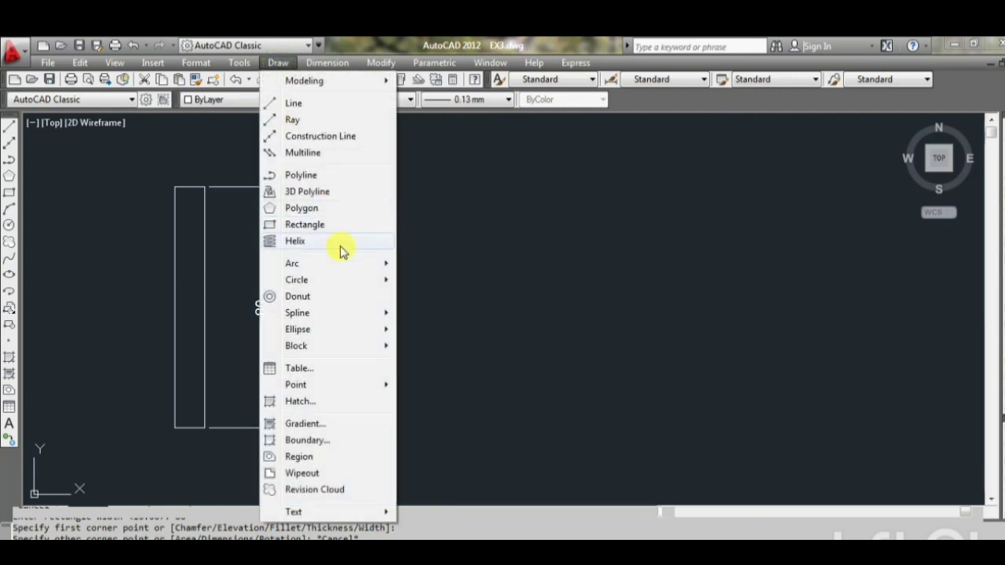
click(315, 225)
click(313, 227)
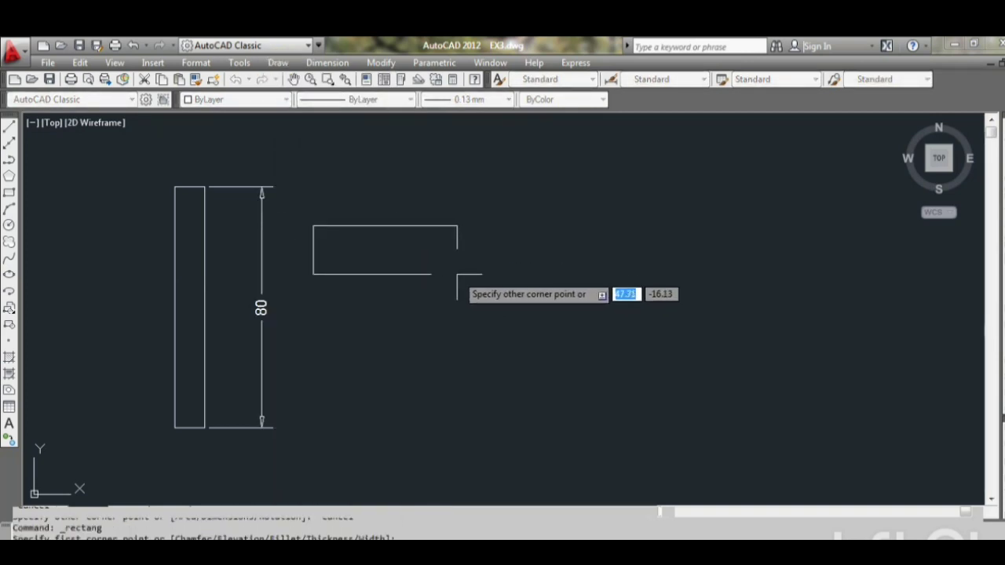
click(458, 275)
text(r)
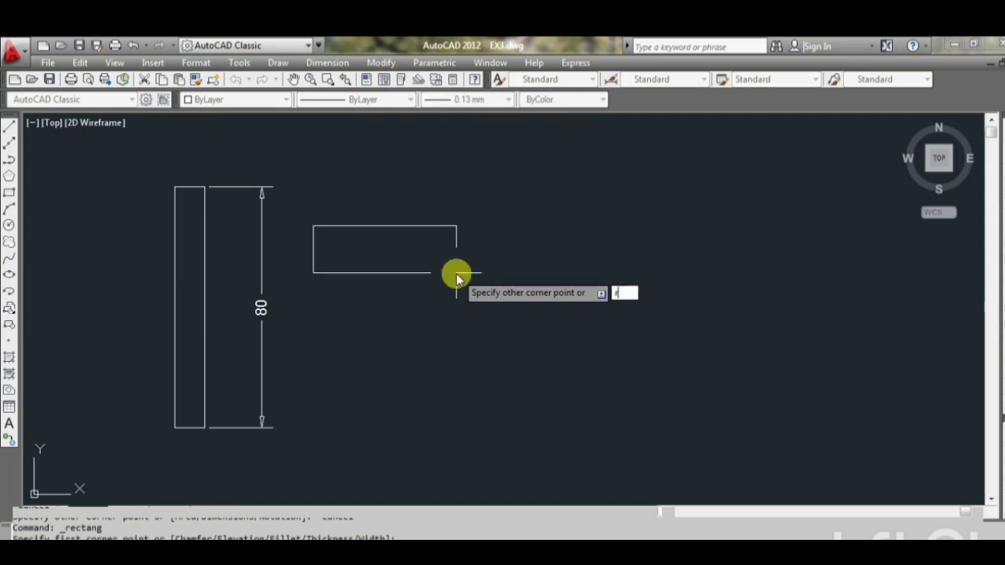
key(Return)
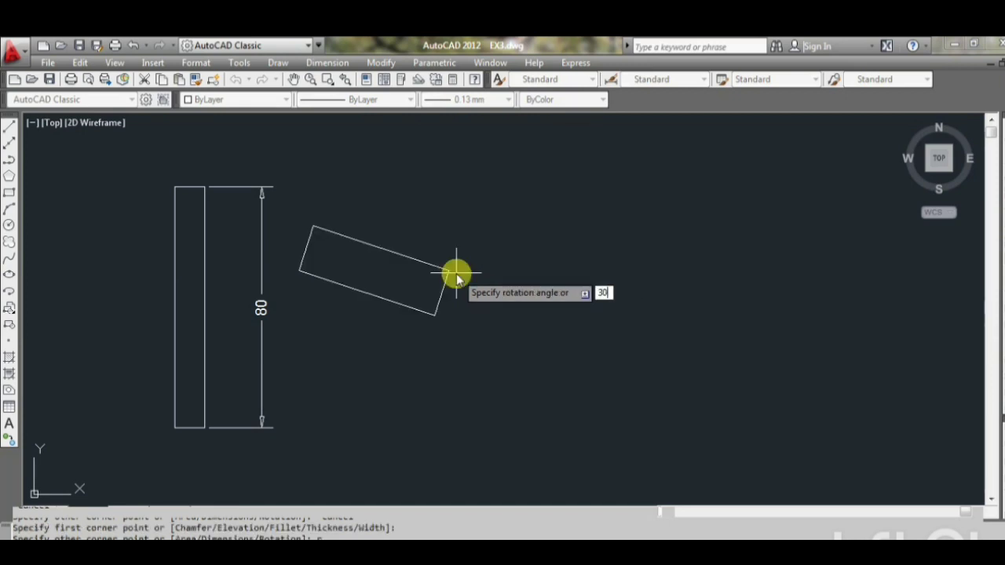
key(Return)
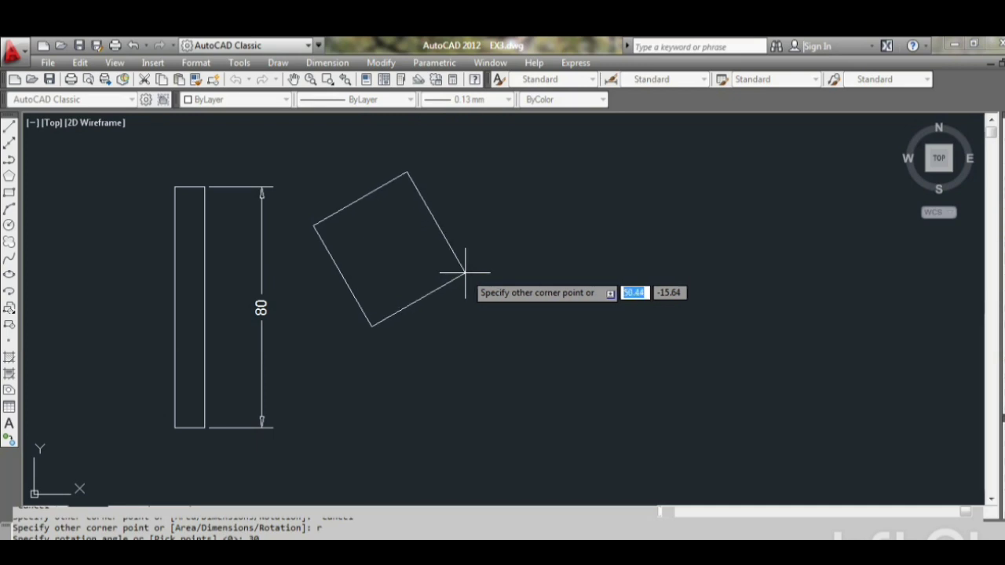
- Enter 100,80 as the other corner to complete the rotated rectangle
key(Tab)
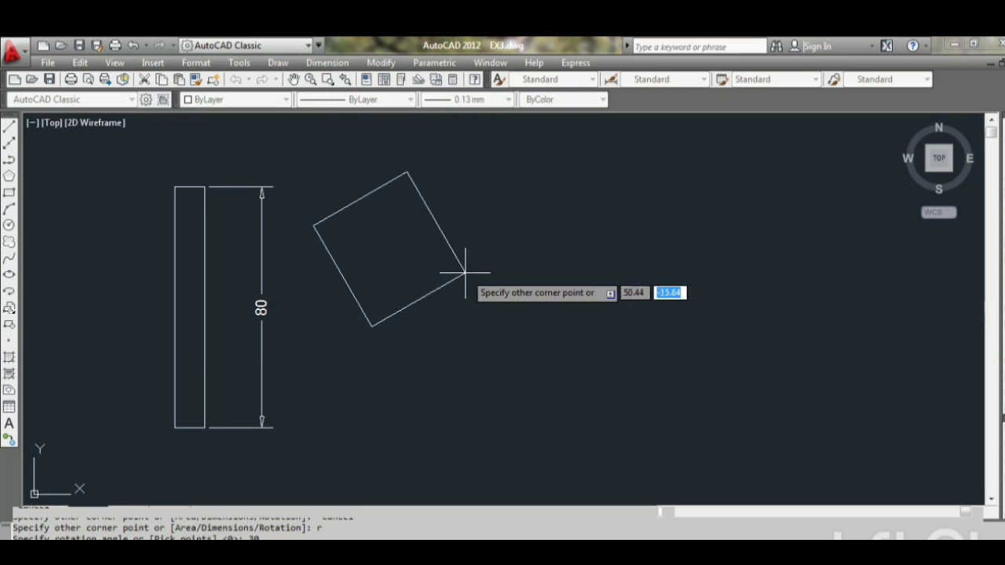
text(100)
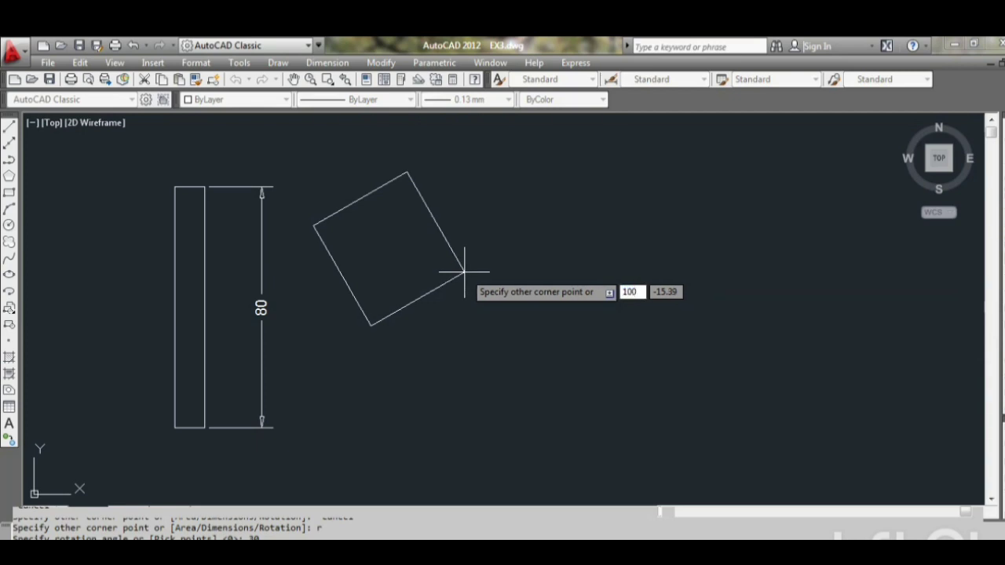
key(Tab)
text(8)
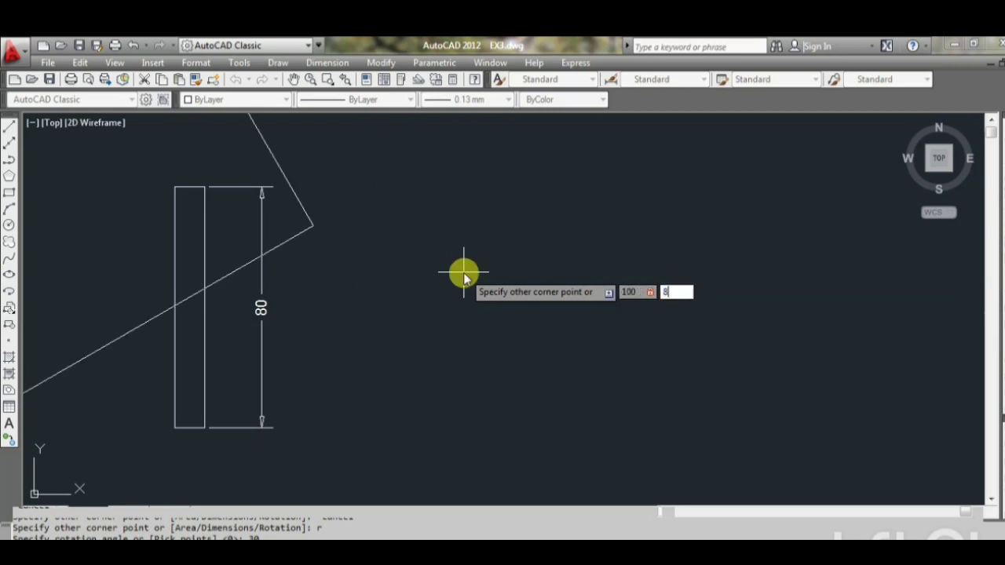
text(0)
key(Return)
scroll(463, 272, down, 2)
scroll(489, 260, down, 3)
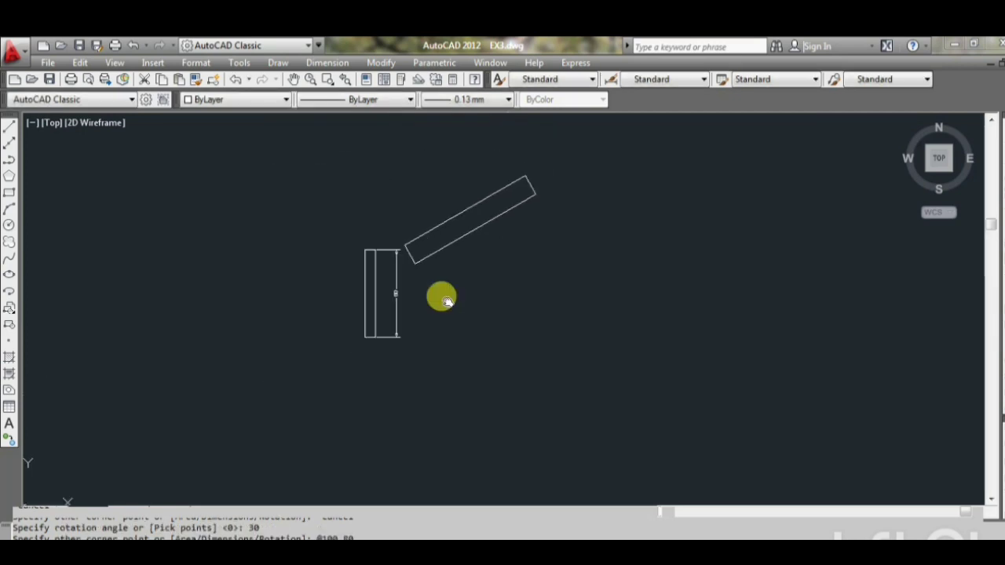
scroll(440, 294, up, 2)
scroll(346, 293, up, 4)
scroll(346, 293, up, 1)
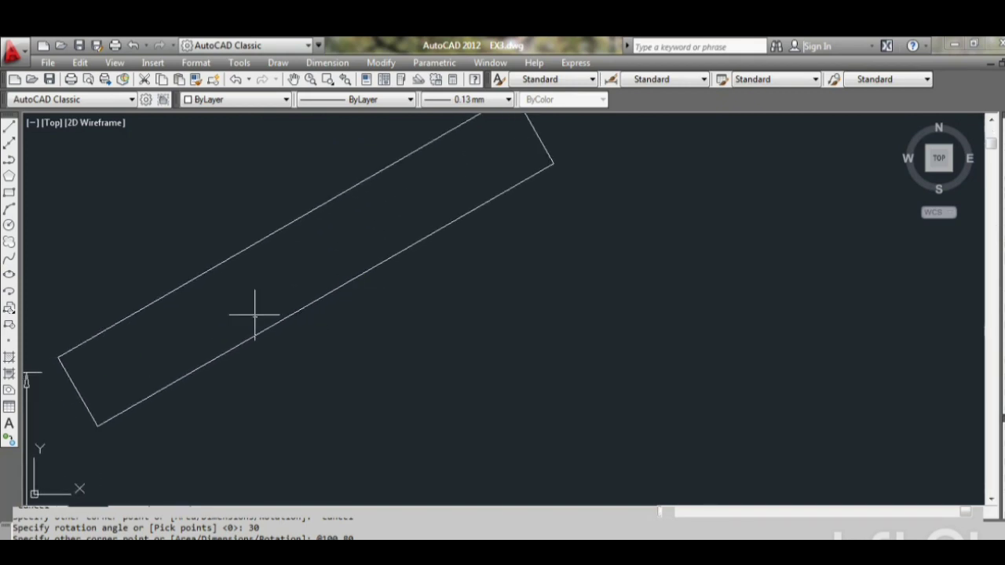
- Open and dismiss the Draw menu, then start and cancel a first LINE attempt
click(279, 63)
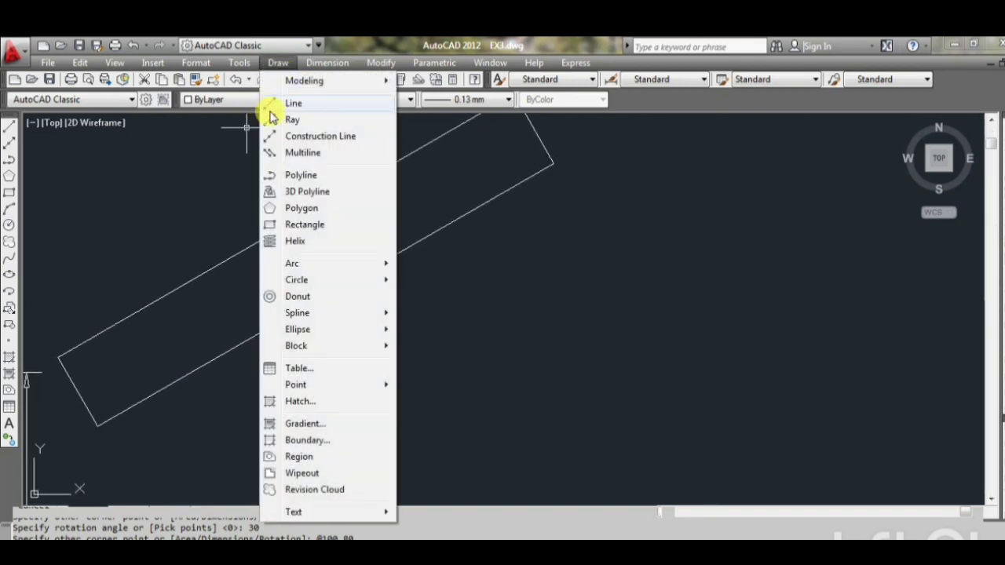
click(177, 149)
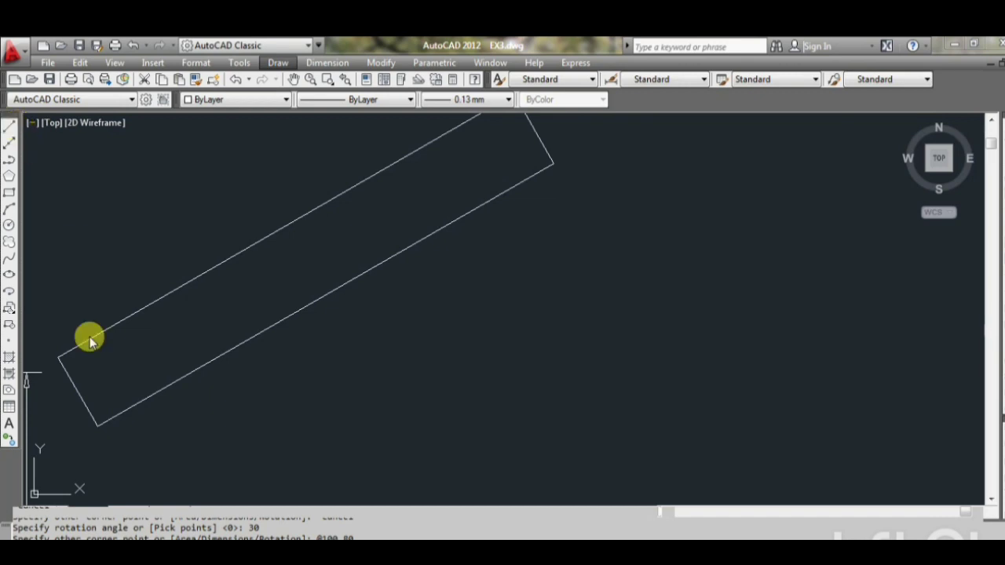
click(8, 125)
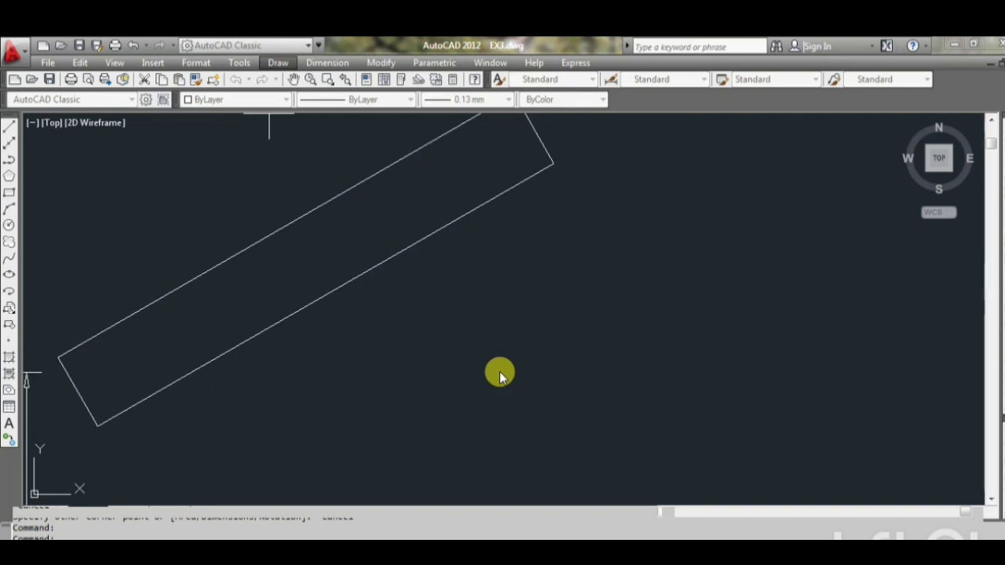
scroll(471, 385, down, 3)
text(l)
key(Return)
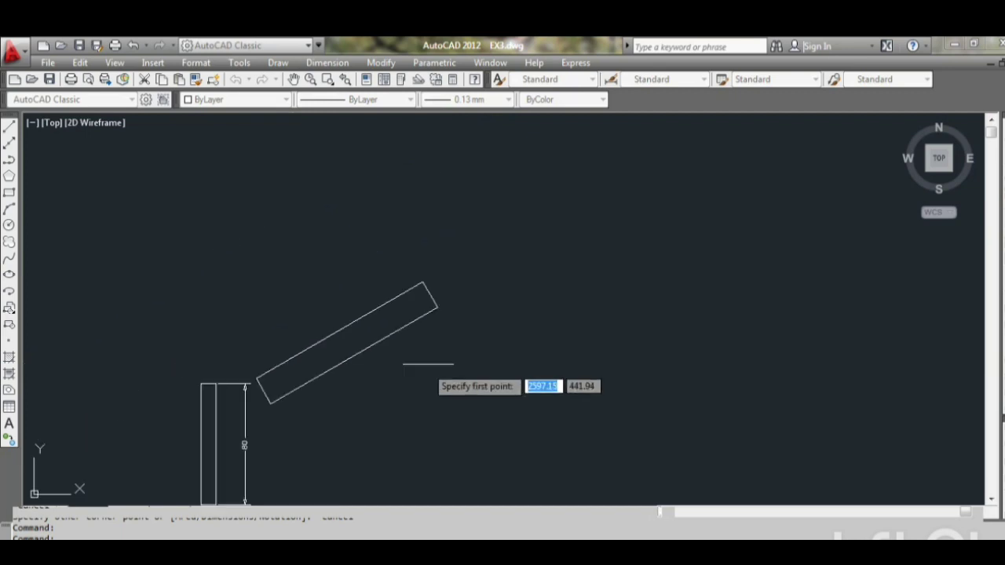
scroll(408, 338, up, 1)
scroll(353, 310, up, 2)
scroll(346, 307, up, 2)
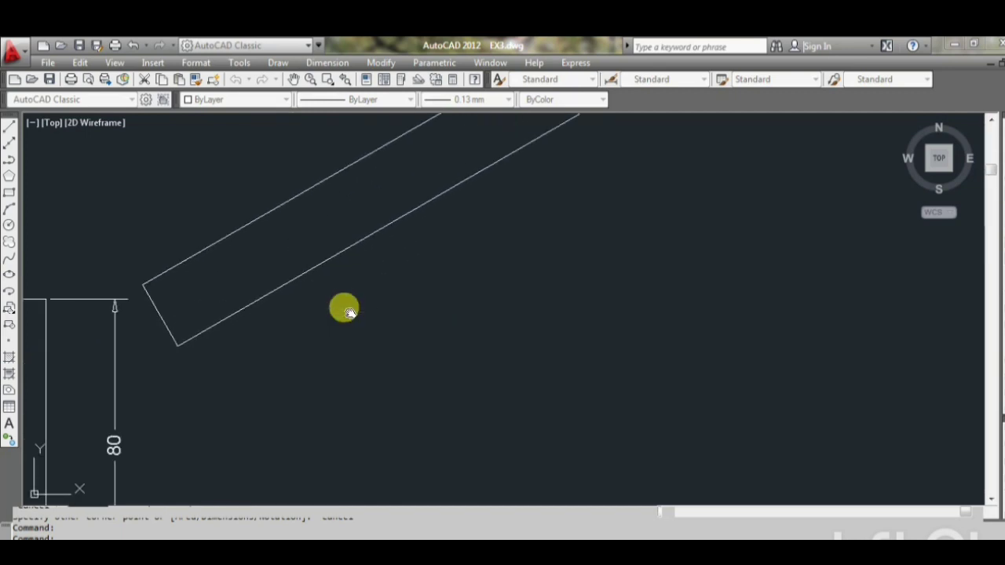
scroll(381, 333, up, 1)
click(381, 334)
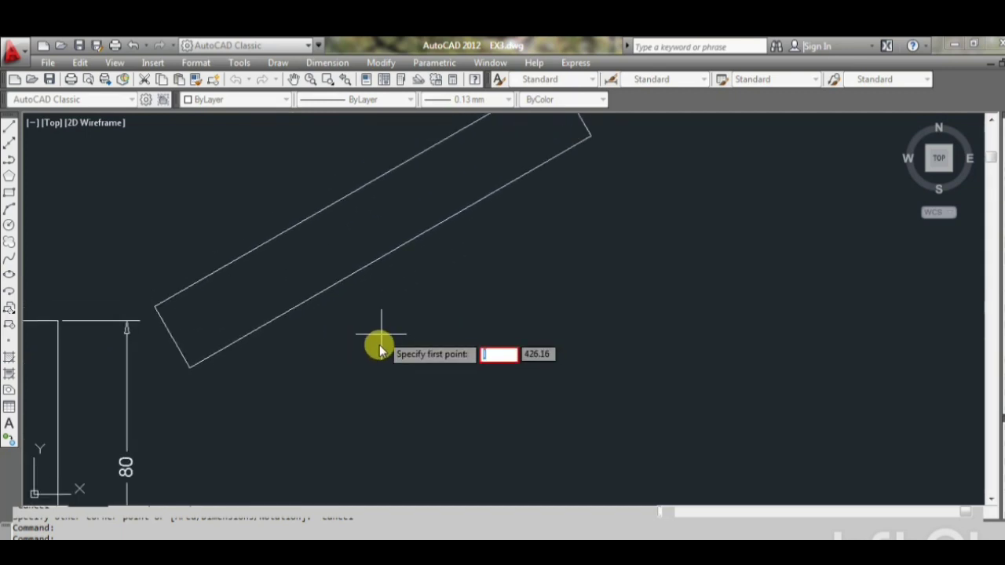
key(Escape)
key(Escape)
- Draw a line from the rotated rectangle's lower corner horizontally to the right
text(l)
key(Return)
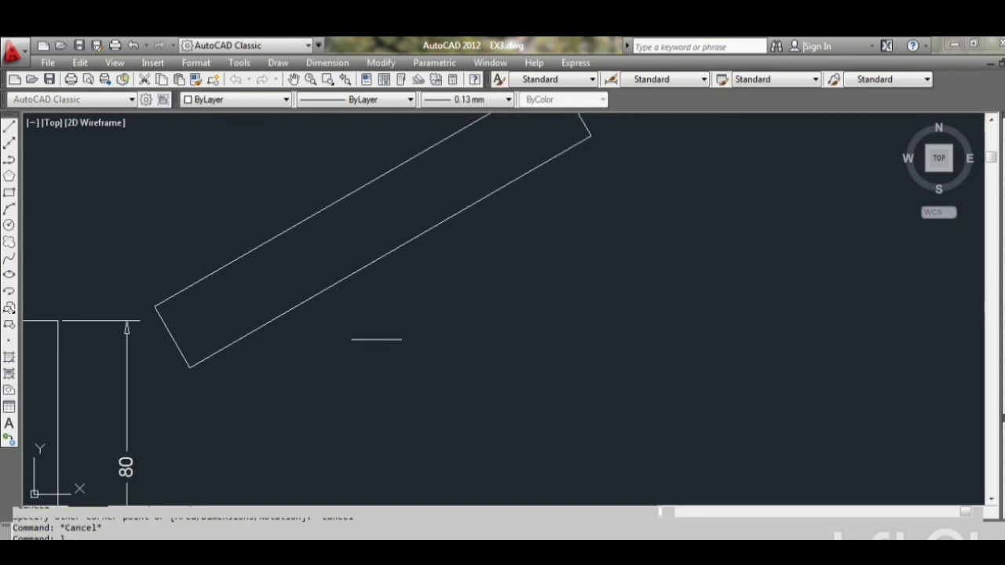
click(189, 367)
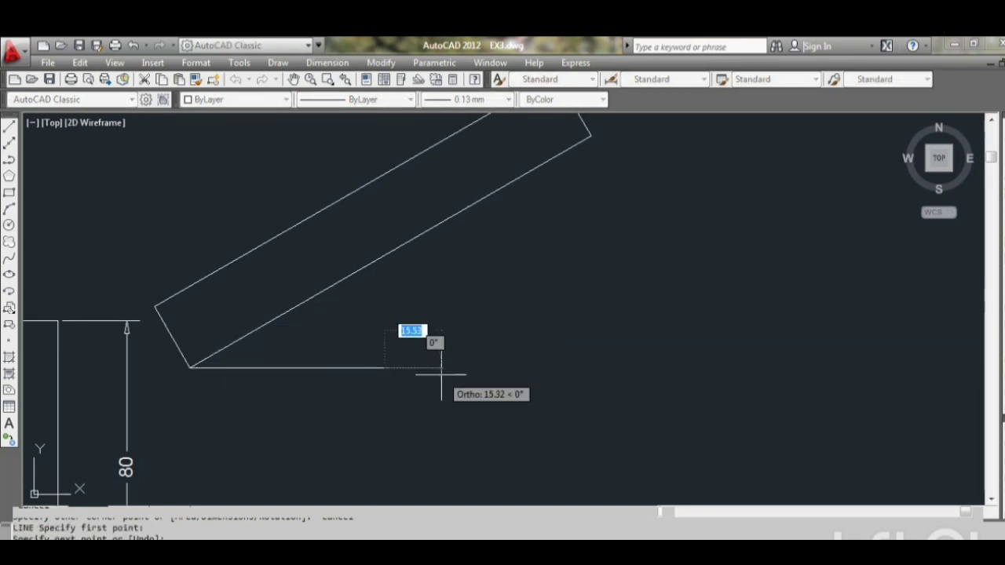
click(441, 374)
key(Escape)
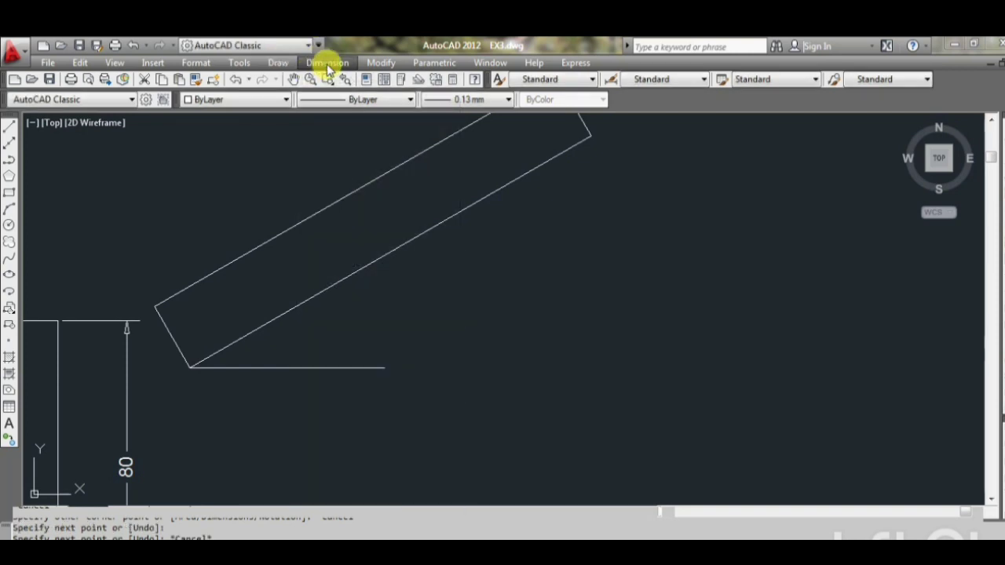
- Add an angular dimension between the rectangle's lower long edge and the horizontal line, reading 30°
click(329, 65)
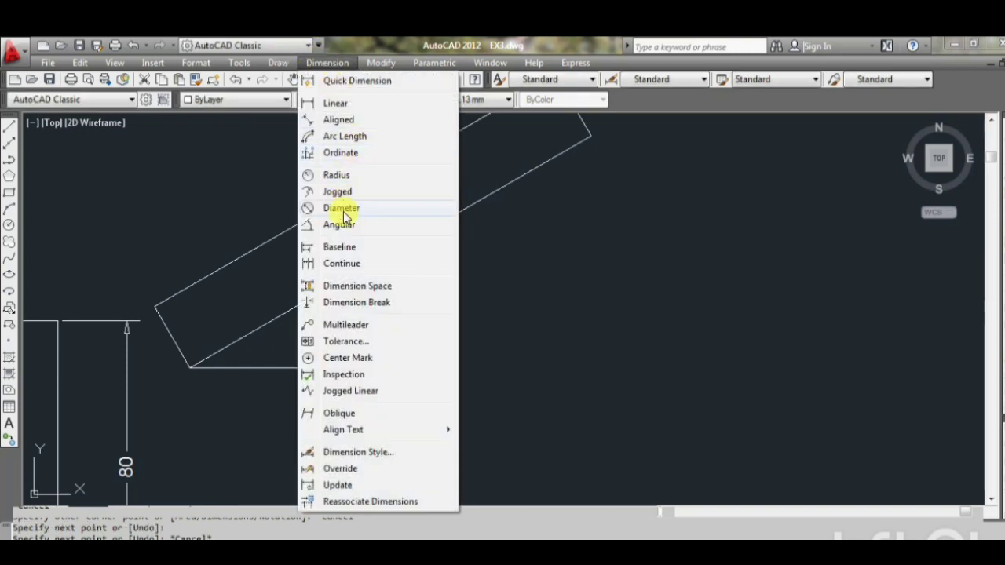
click(340, 224)
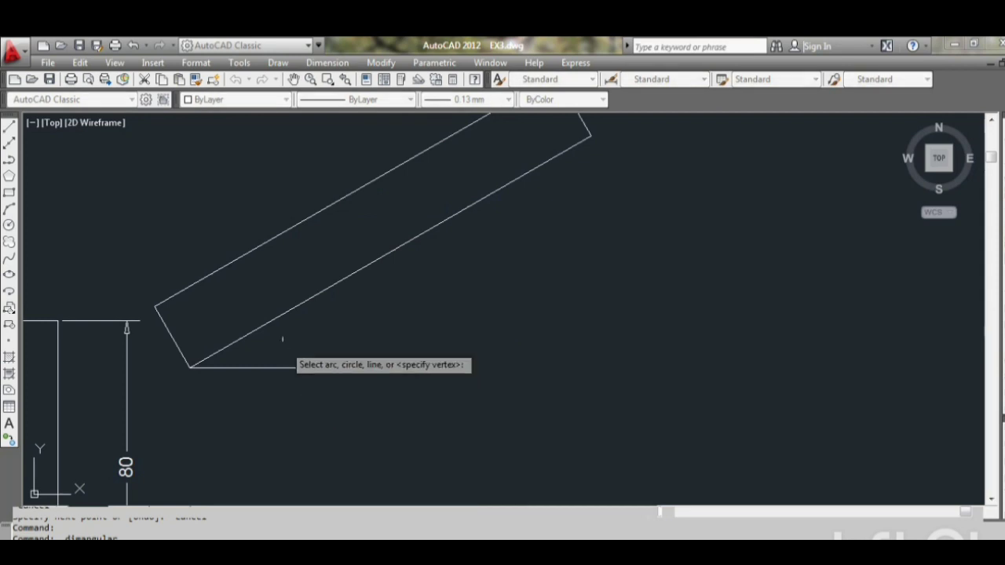
click(274, 318)
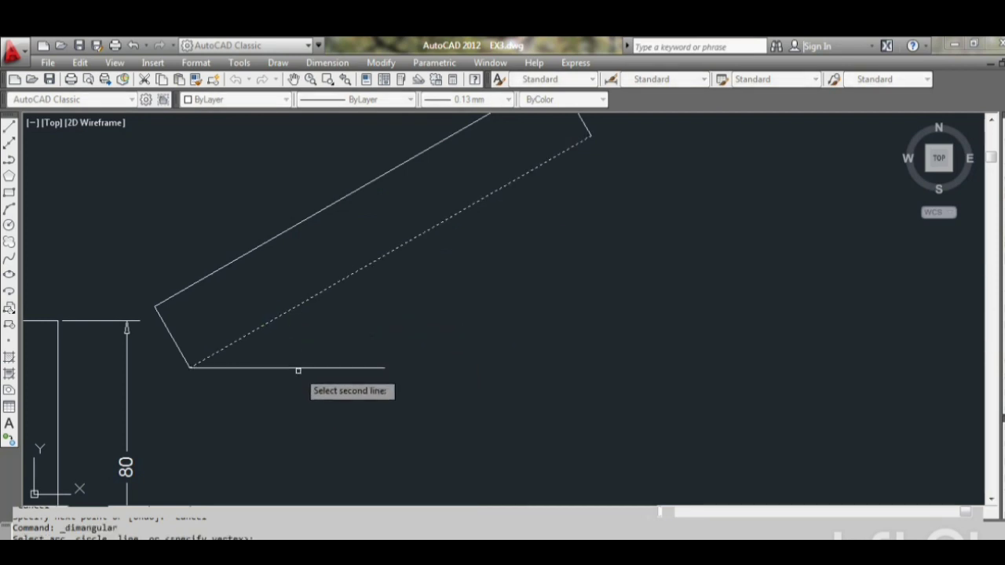
click(297, 369)
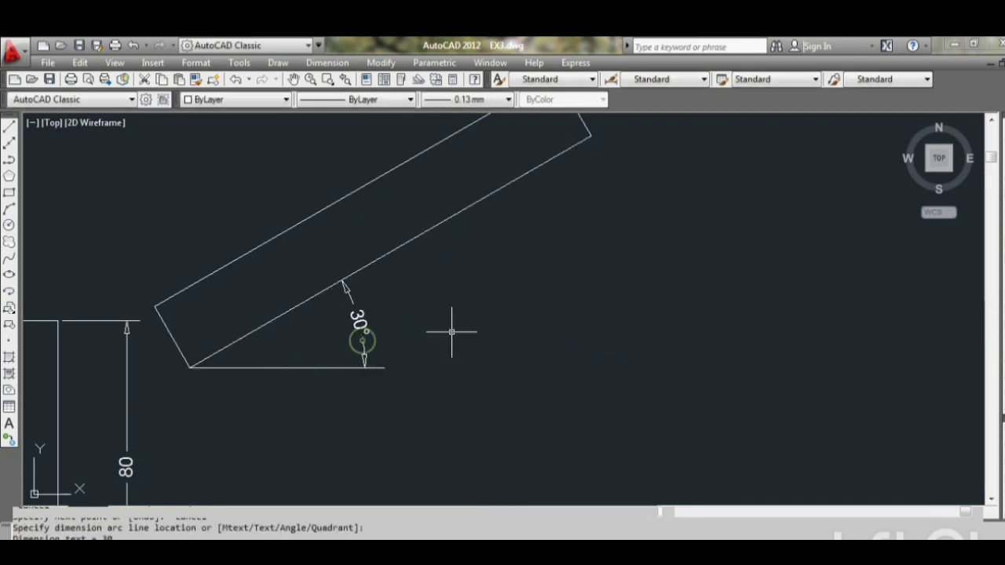
key(Escape)
scroll(451, 332, down, 3)
scroll(419, 345, down, 2)
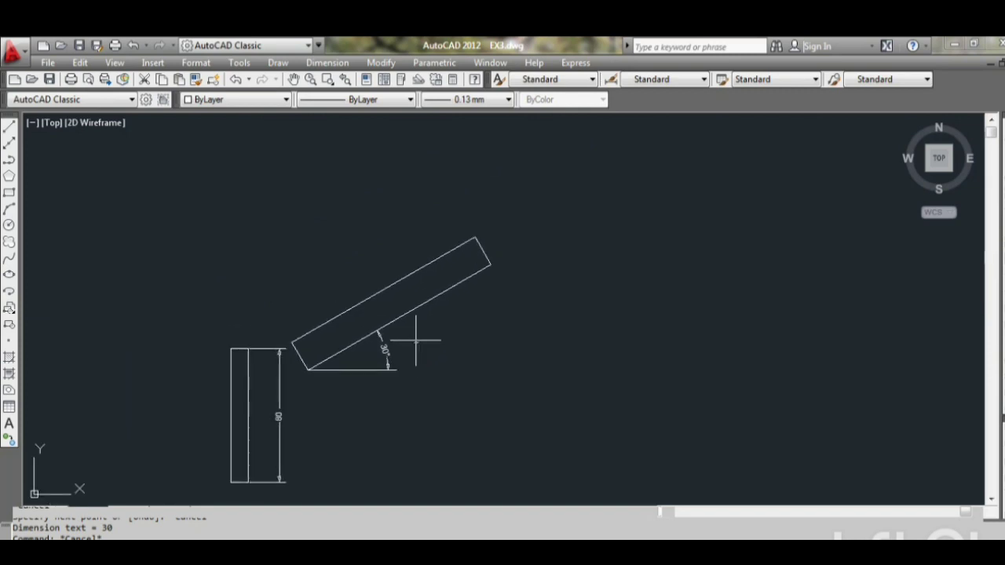